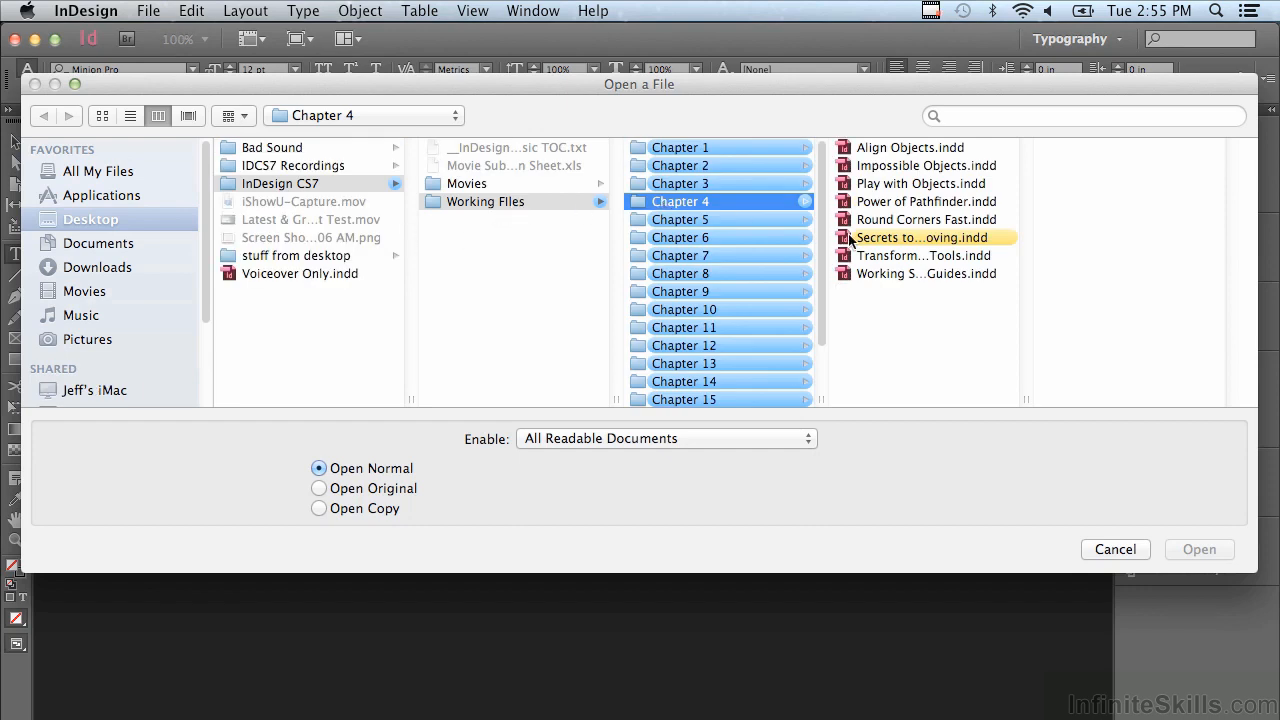
Step: Open Secrets to Selecting & Moving.indd from the Chapter 4 folder
click(881, 238)
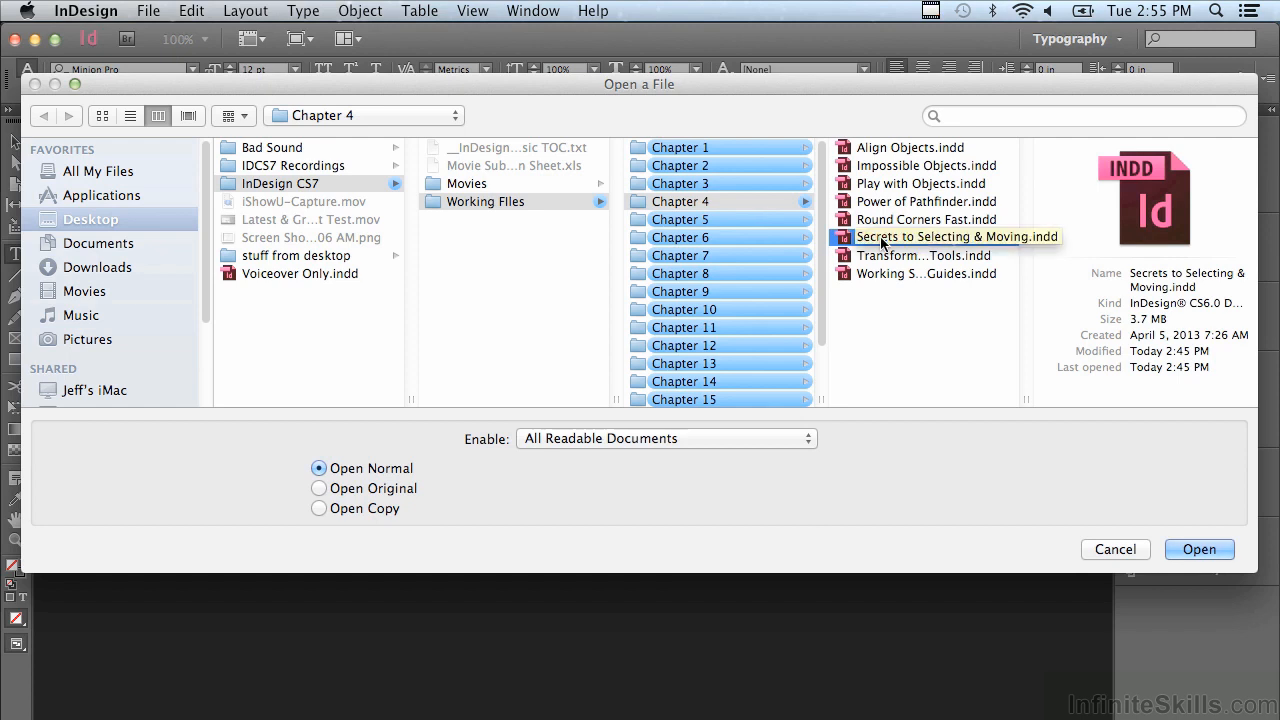
click(1190, 551)
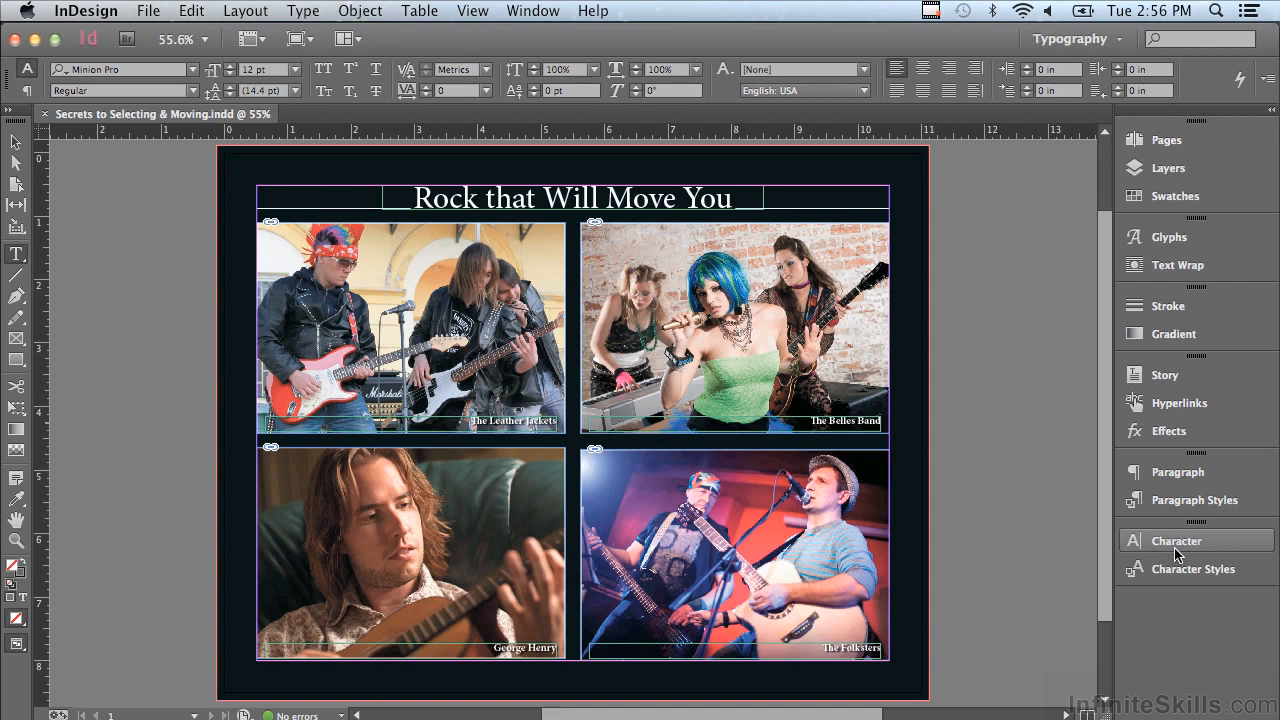
Step: Select the Leather Jackets photo frame with the Selection tool and list the objects within the Type, Photos and Background layers
key(v)
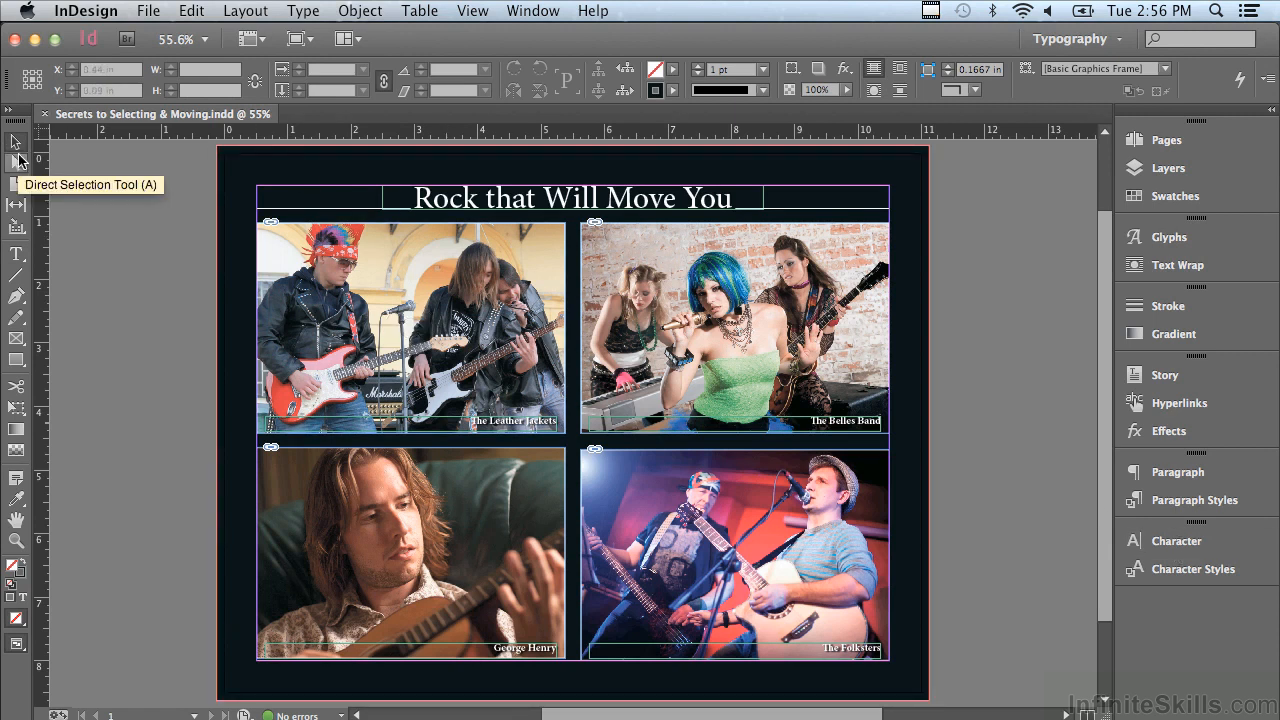
click(282, 256)
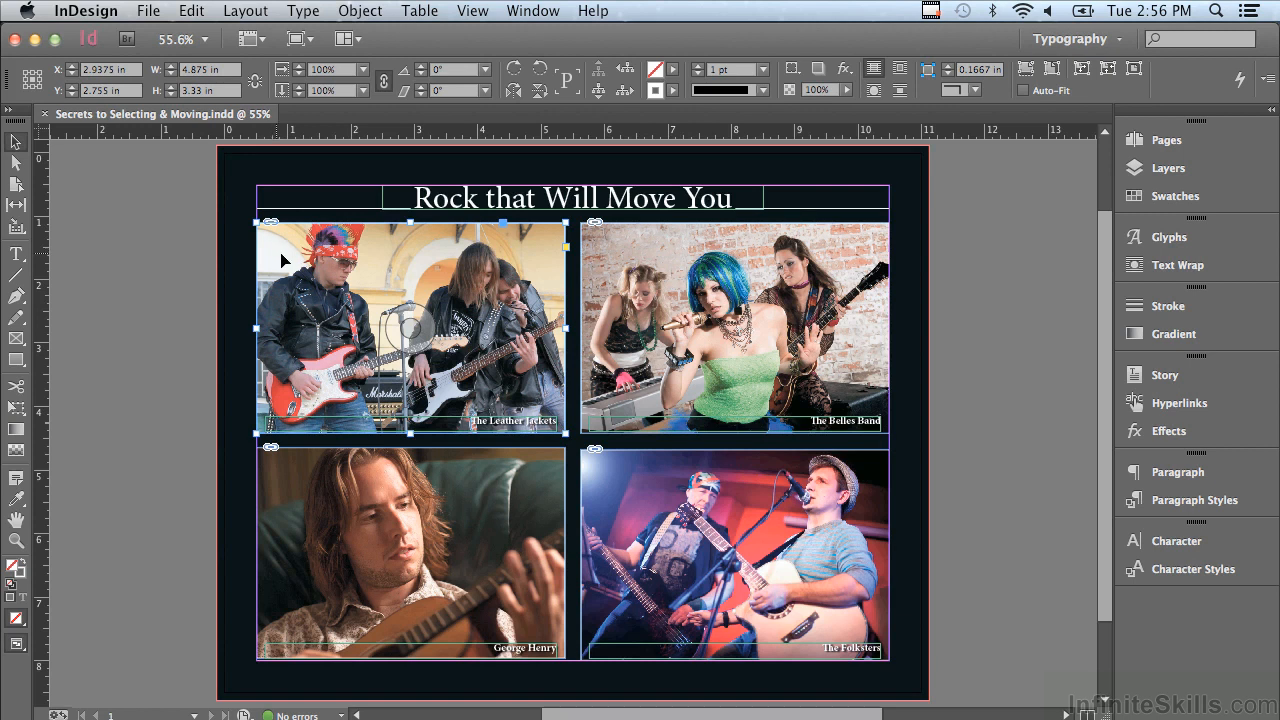
click(1170, 168)
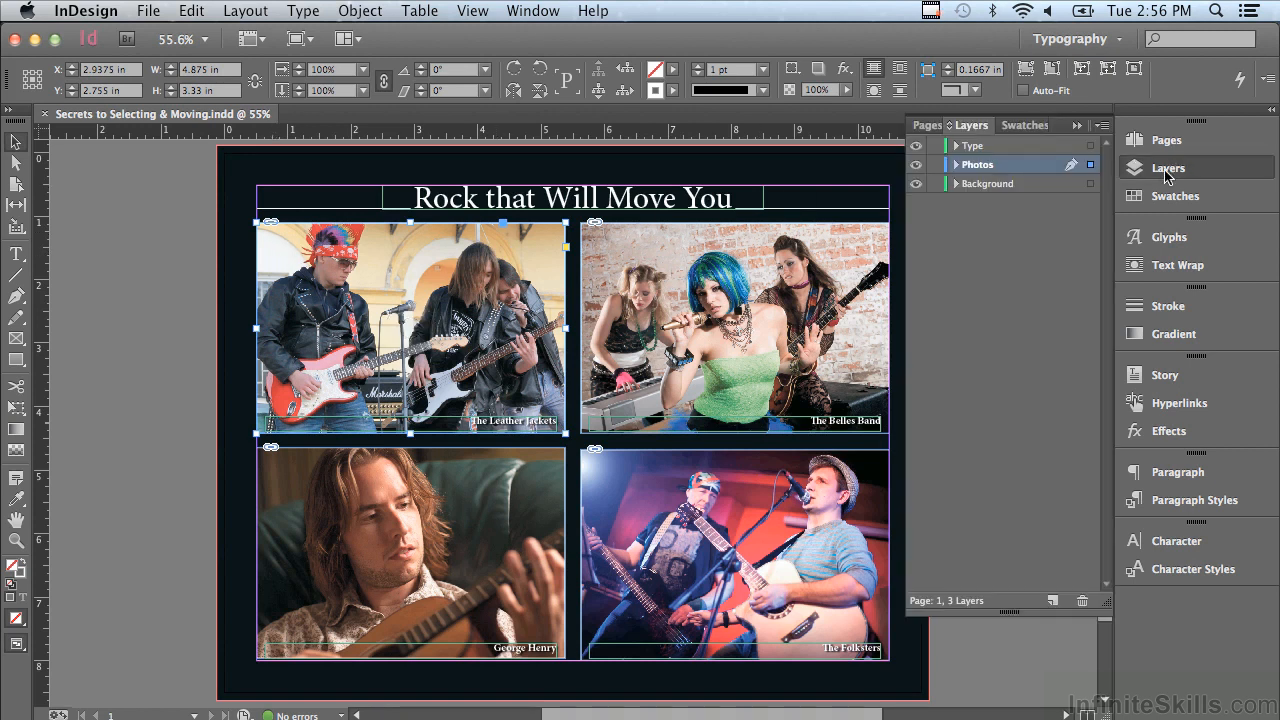
click(957, 147)
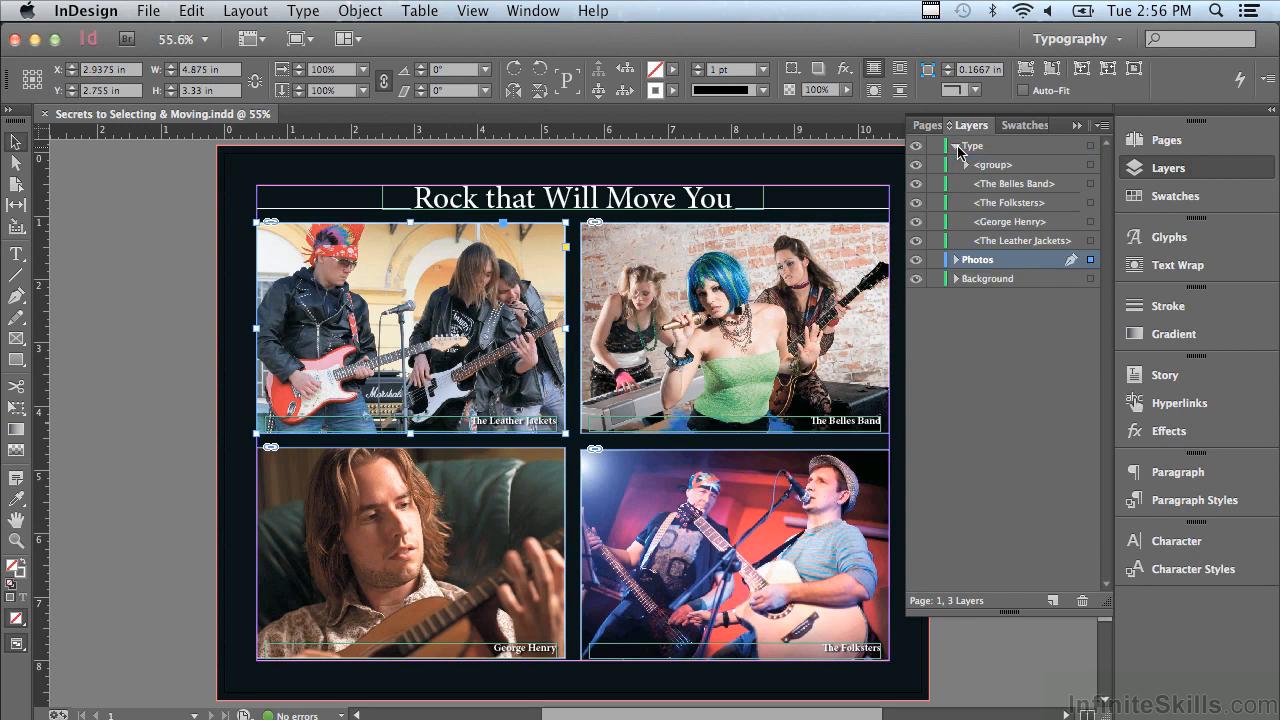
click(956, 262)
click(956, 355)
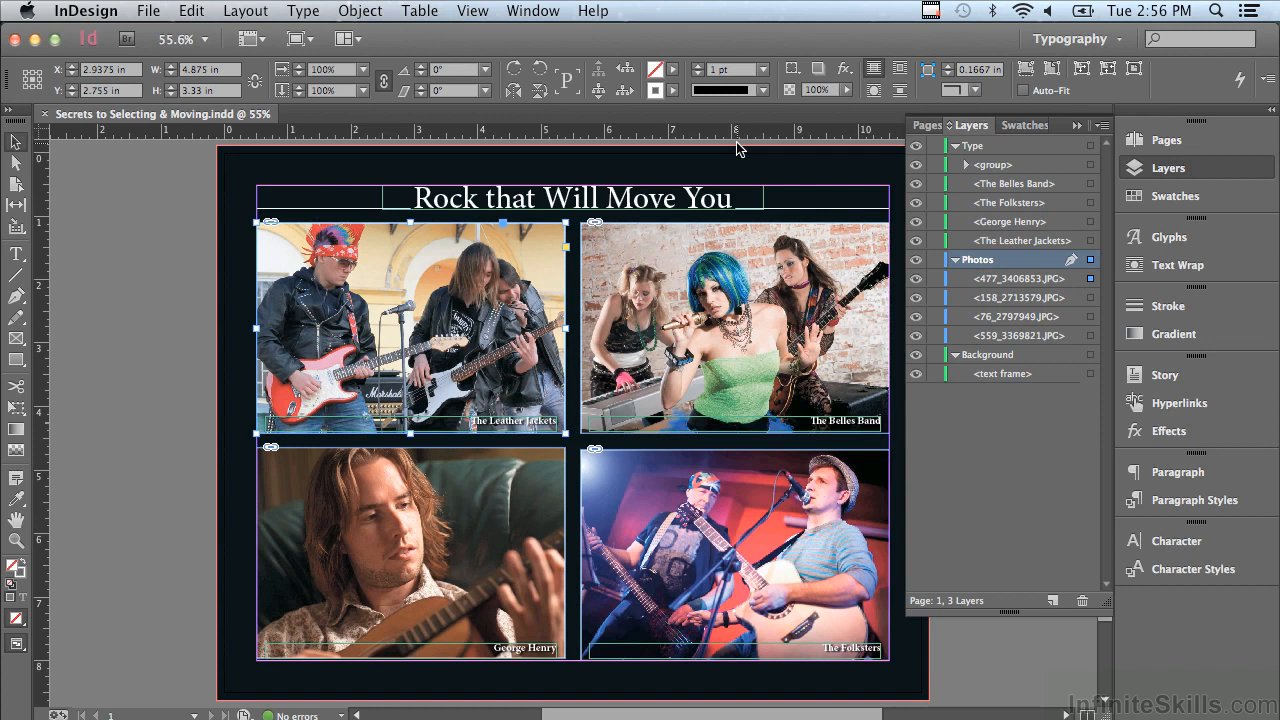
Step: Select the Folksters photo, 559_3369821.JPG, through its layer entry and shift the image slightly within its frame
click(1091, 336)
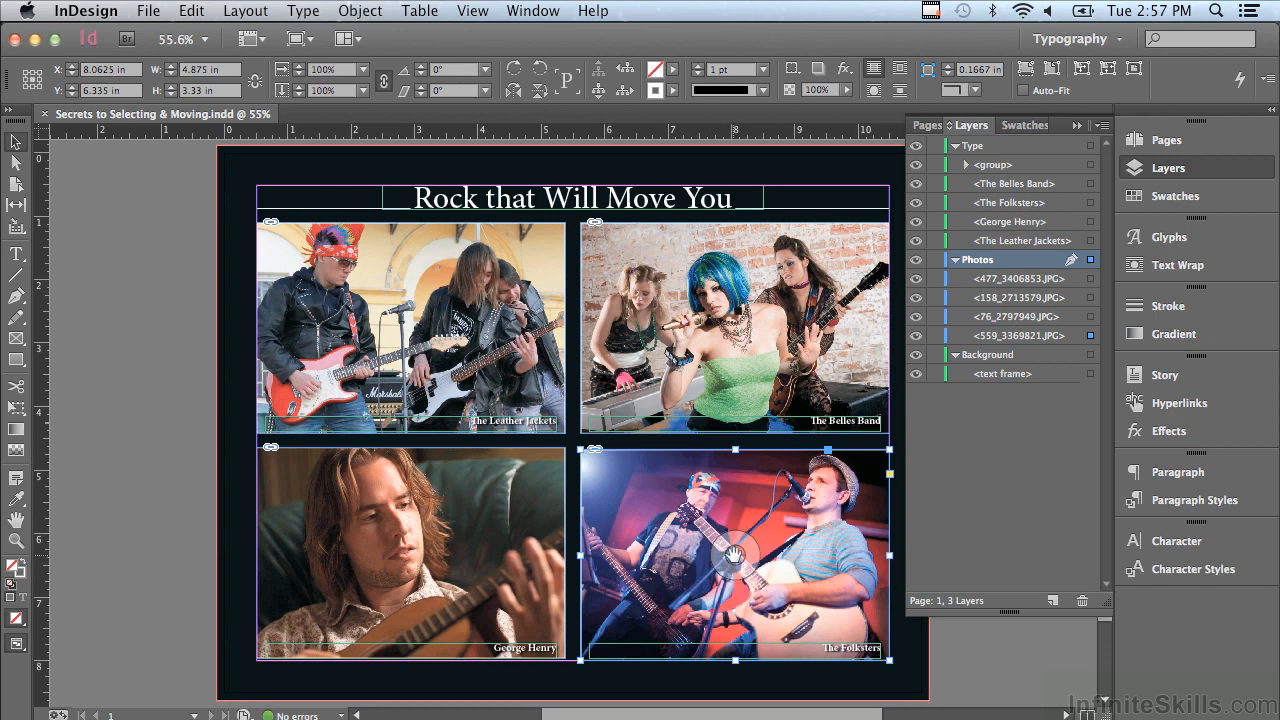
mouse_move(733, 555)
mouse_down()
mouse_move(775, 575)
mouse_move(752, 584)
mouse_move(717, 527)
mouse_move(740, 520)
mouse_move(741, 556)
mouse_up()
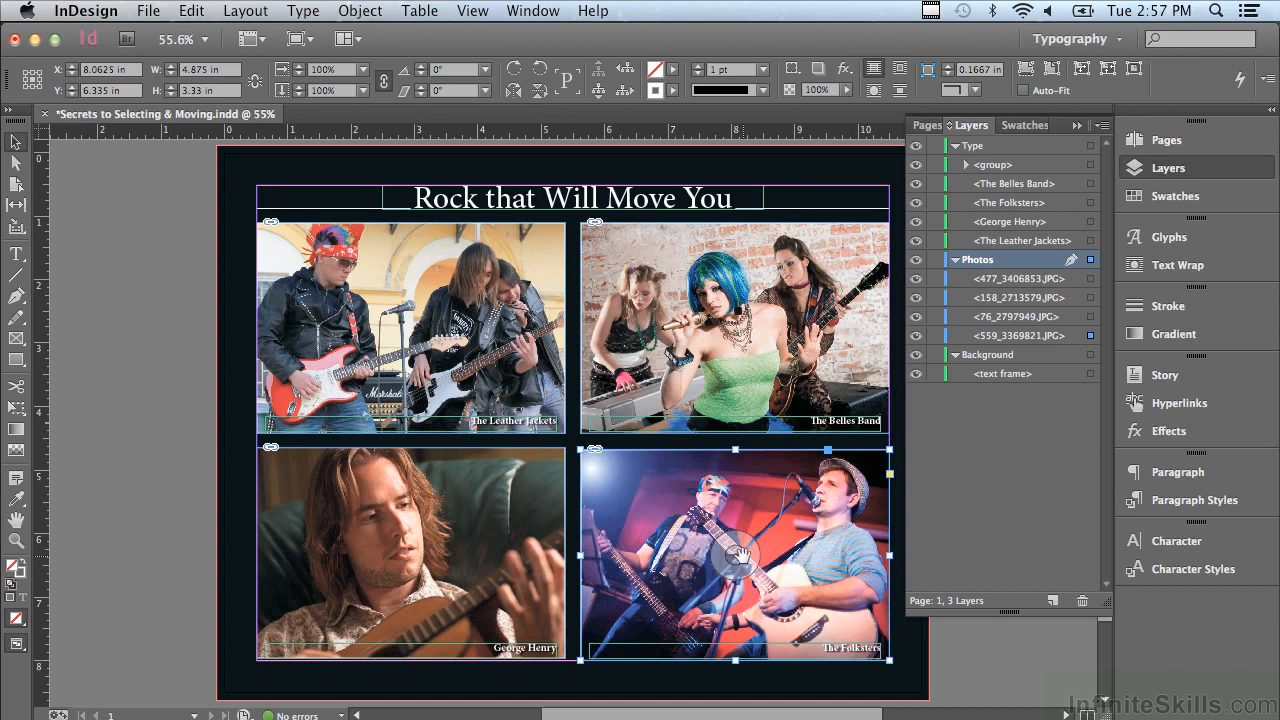
Step: Select the Belles Band caption frame, then select through the stack to the photo and the background frame beneath it
click(838, 429)
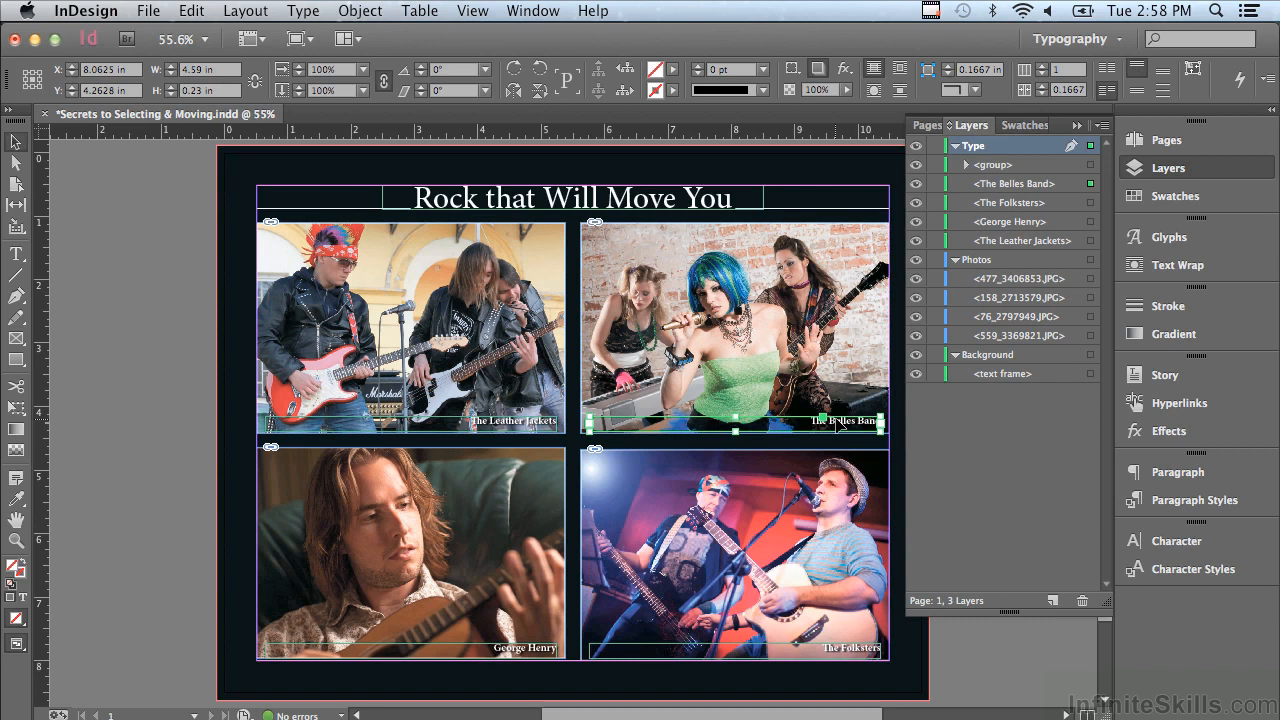
super+click(840, 426)
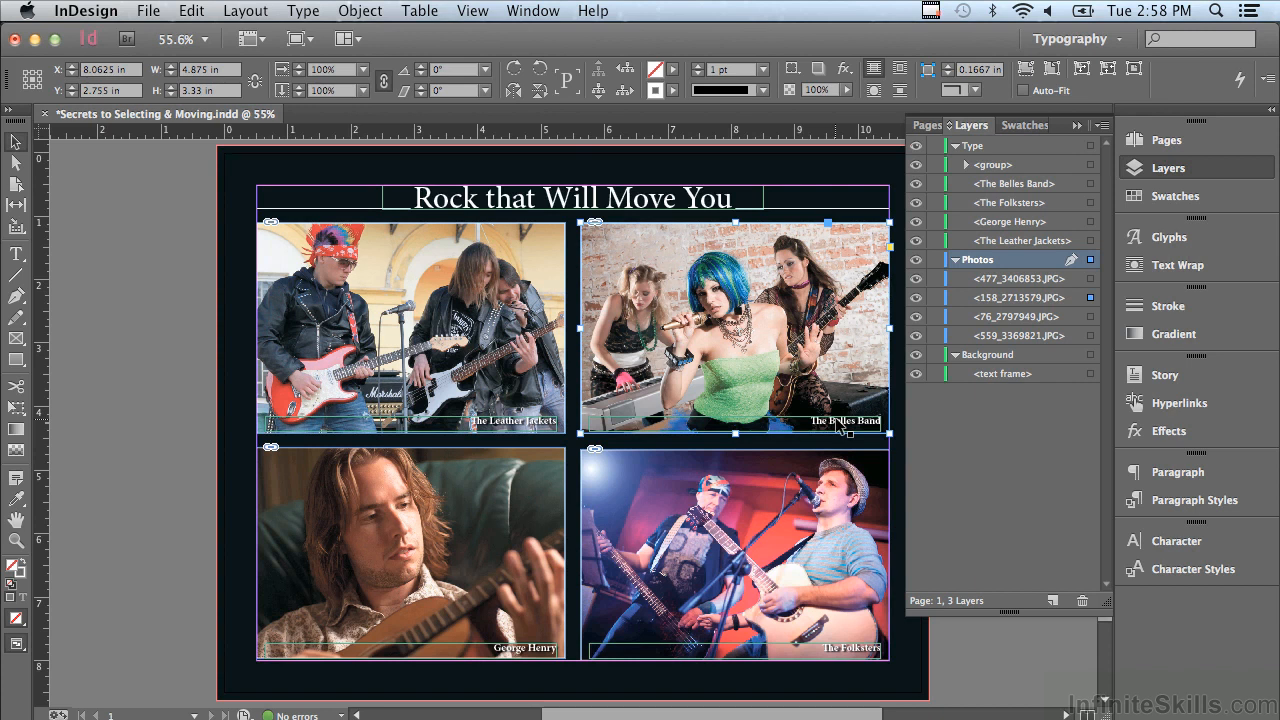
super+click(842, 427)
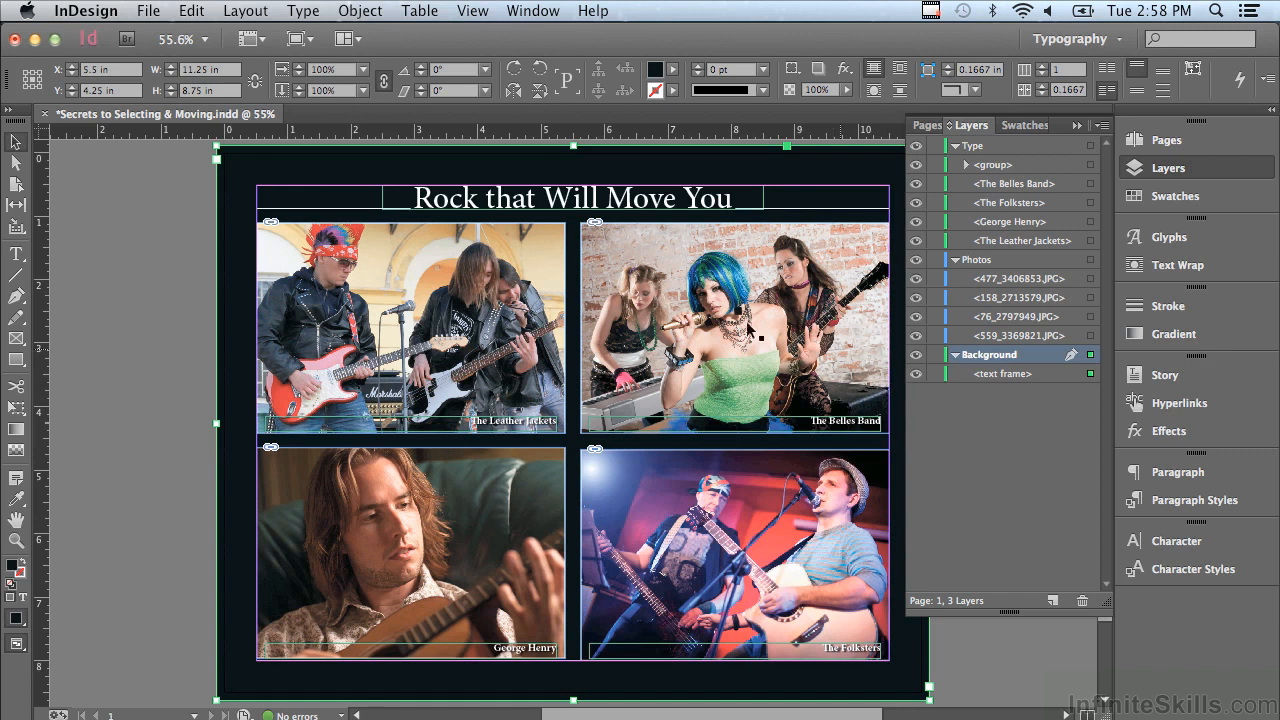
Step: Select the Belles Band photo frame, switch the selection to its content, and return to the container
click(600, 283)
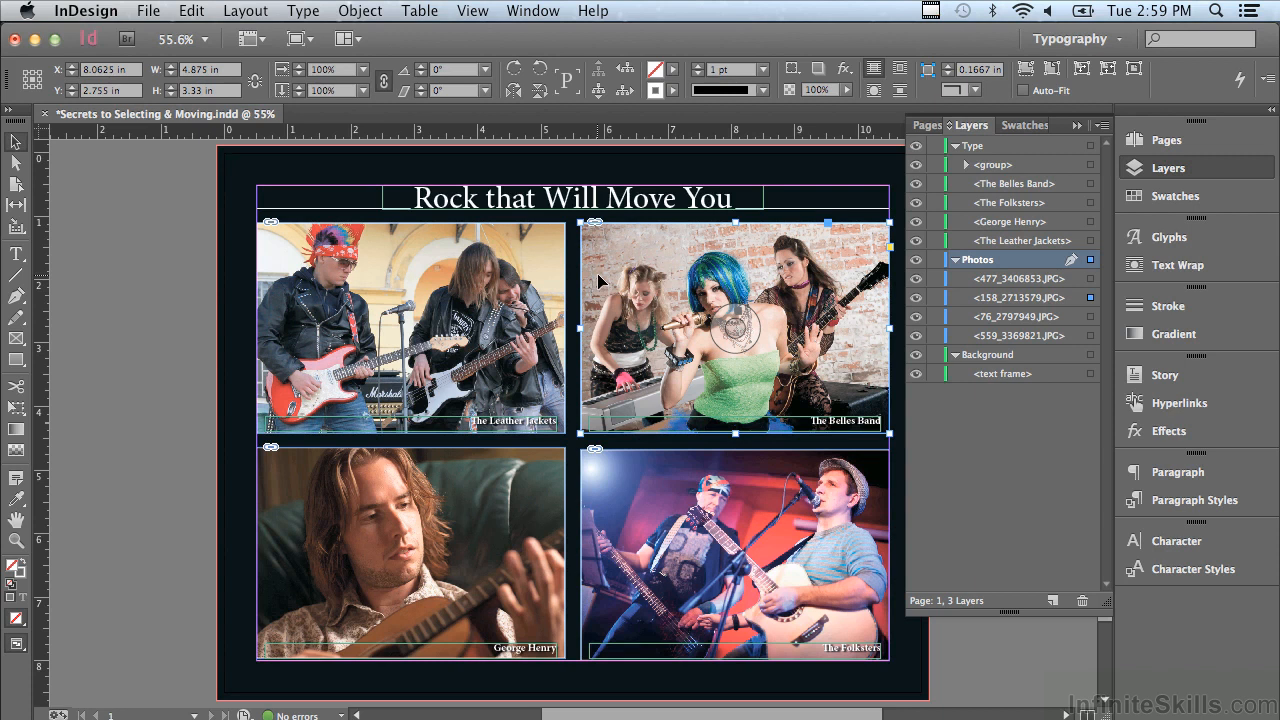
click(599, 93)
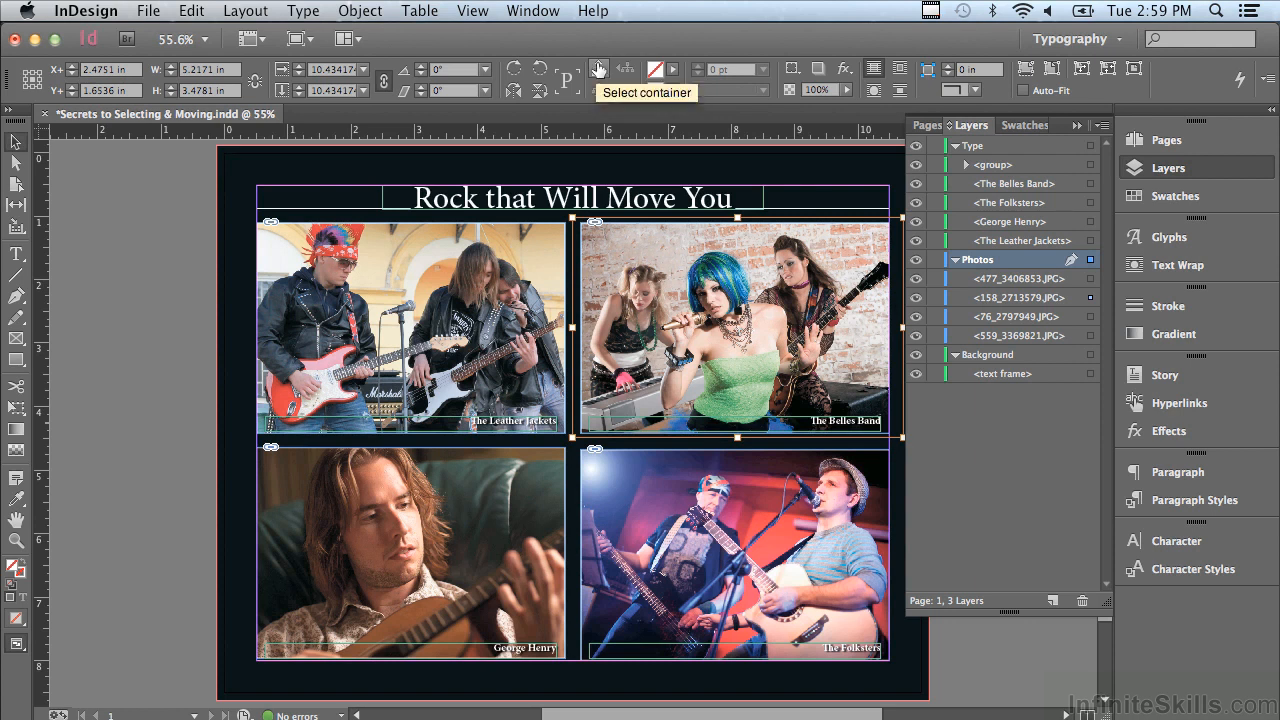
click(598, 69)
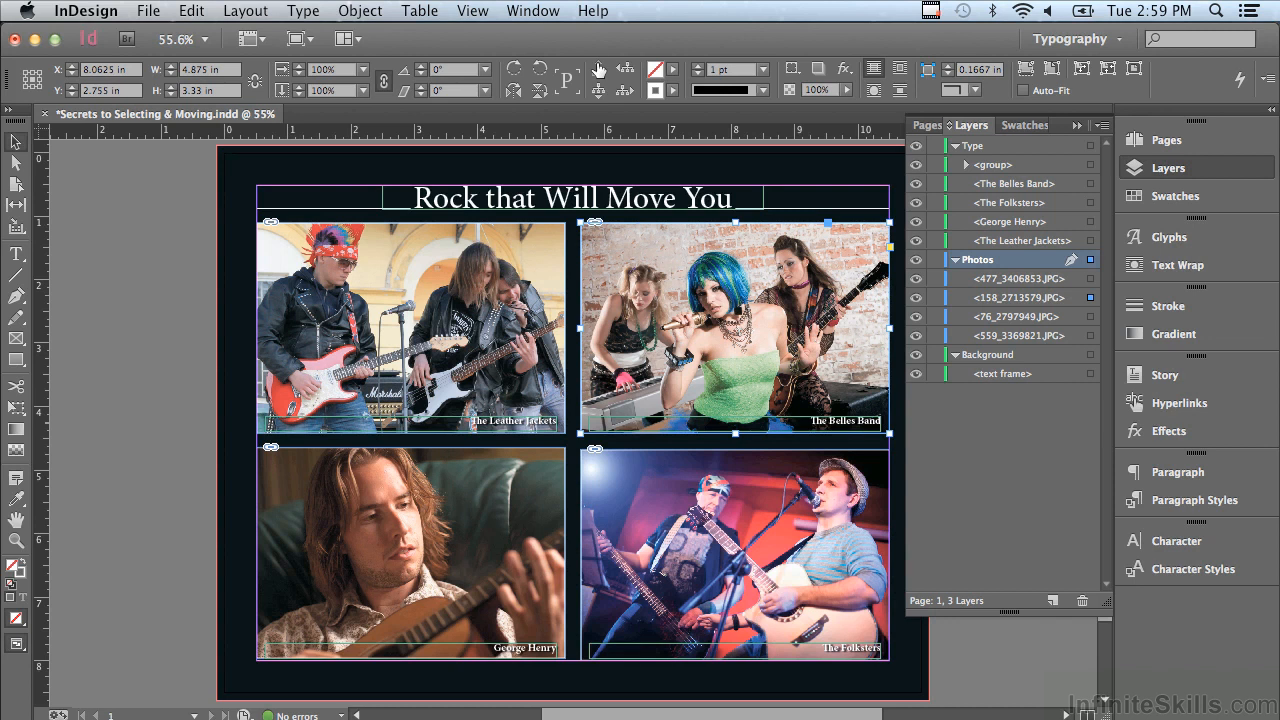
Step: Delete the image contents of all four photo frames at once, leaving the frames in place, and undo the deletion
click(373, 271)
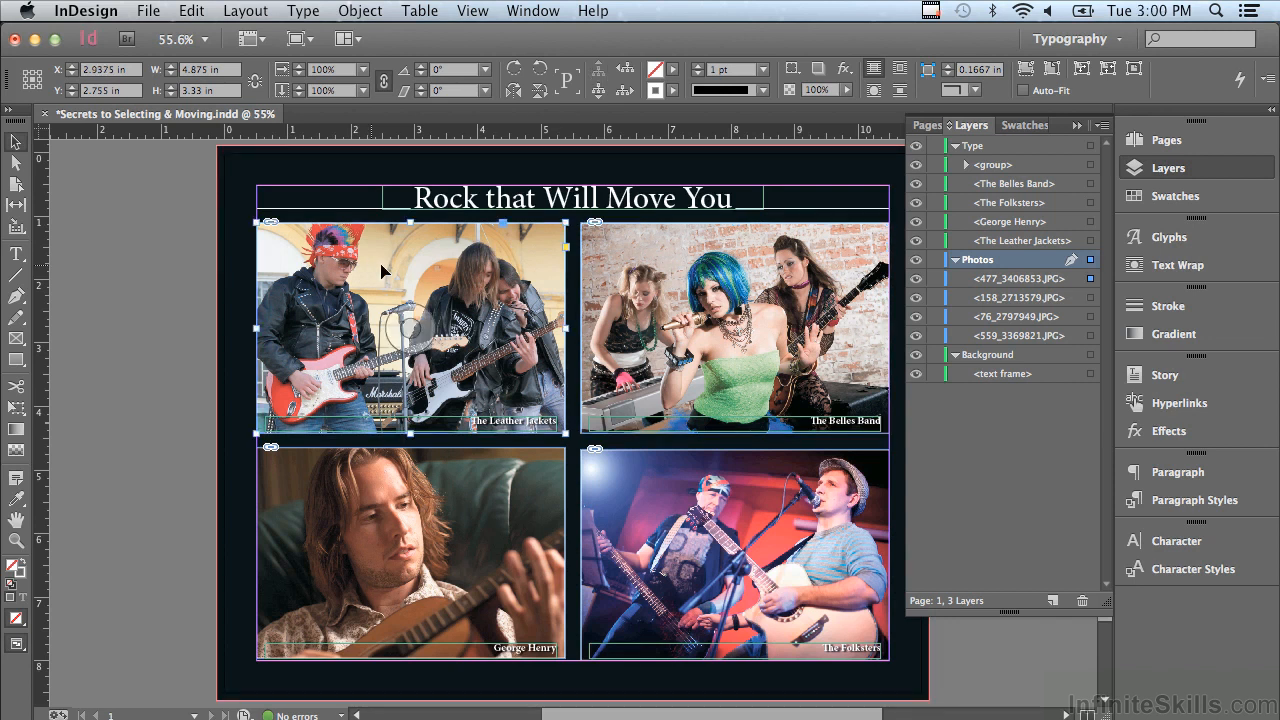
shift+click(651, 287)
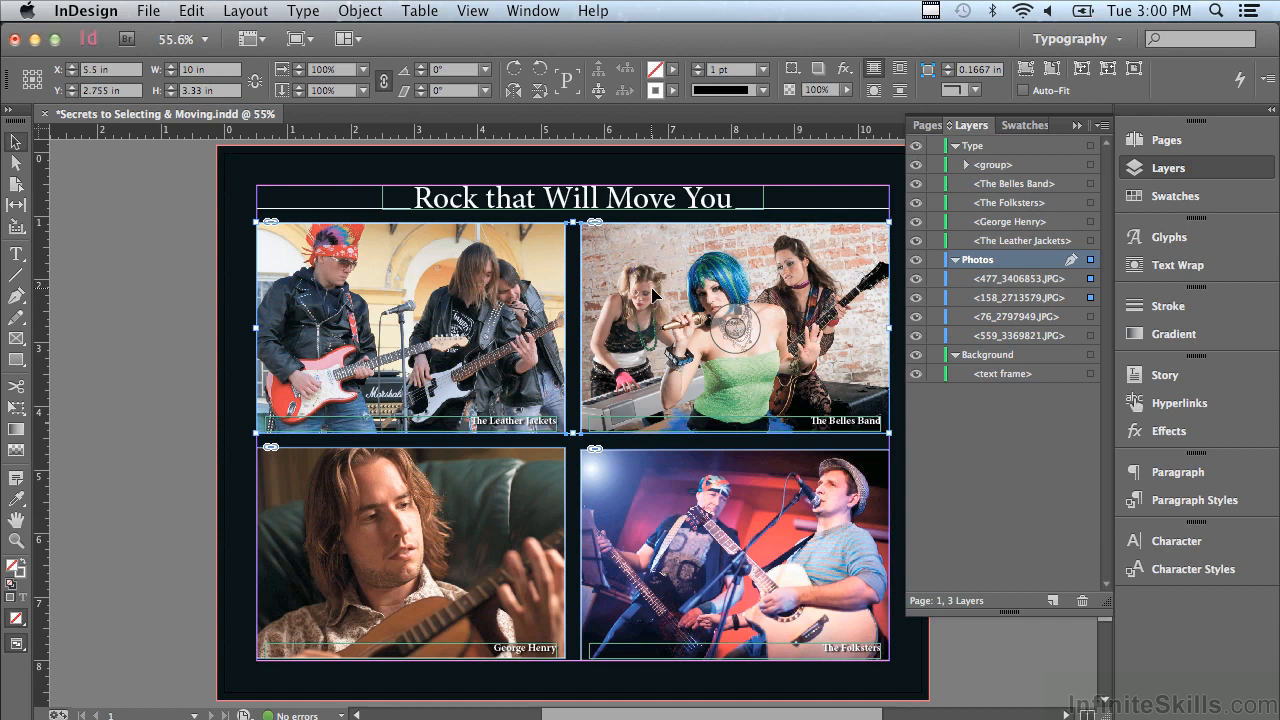
shift+click(500, 500)
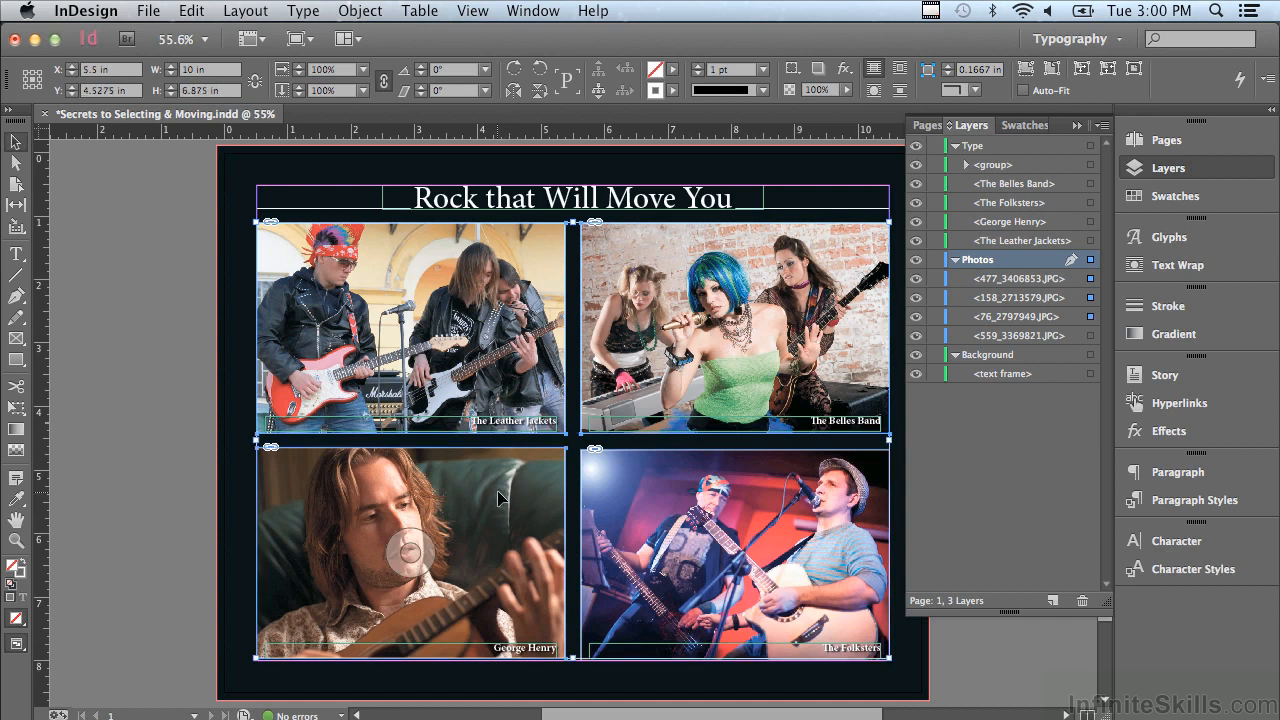
shift+click(649, 506)
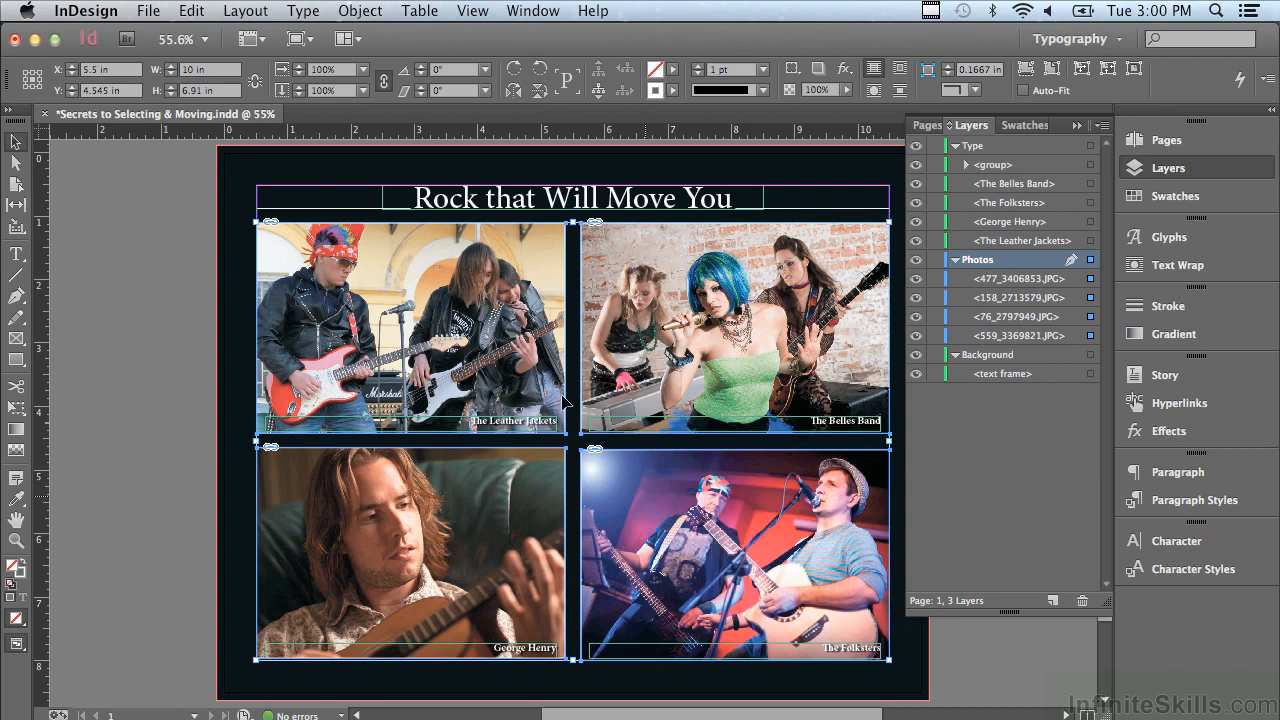
click(599, 94)
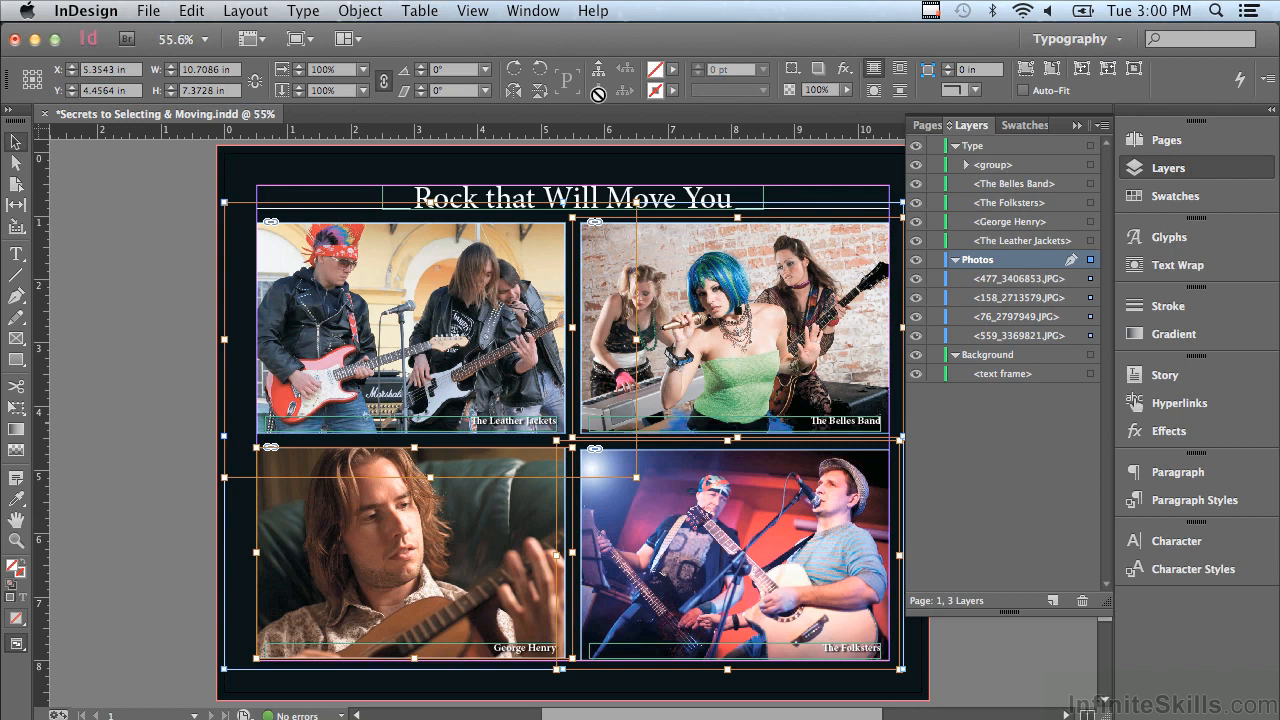
key(Delete)
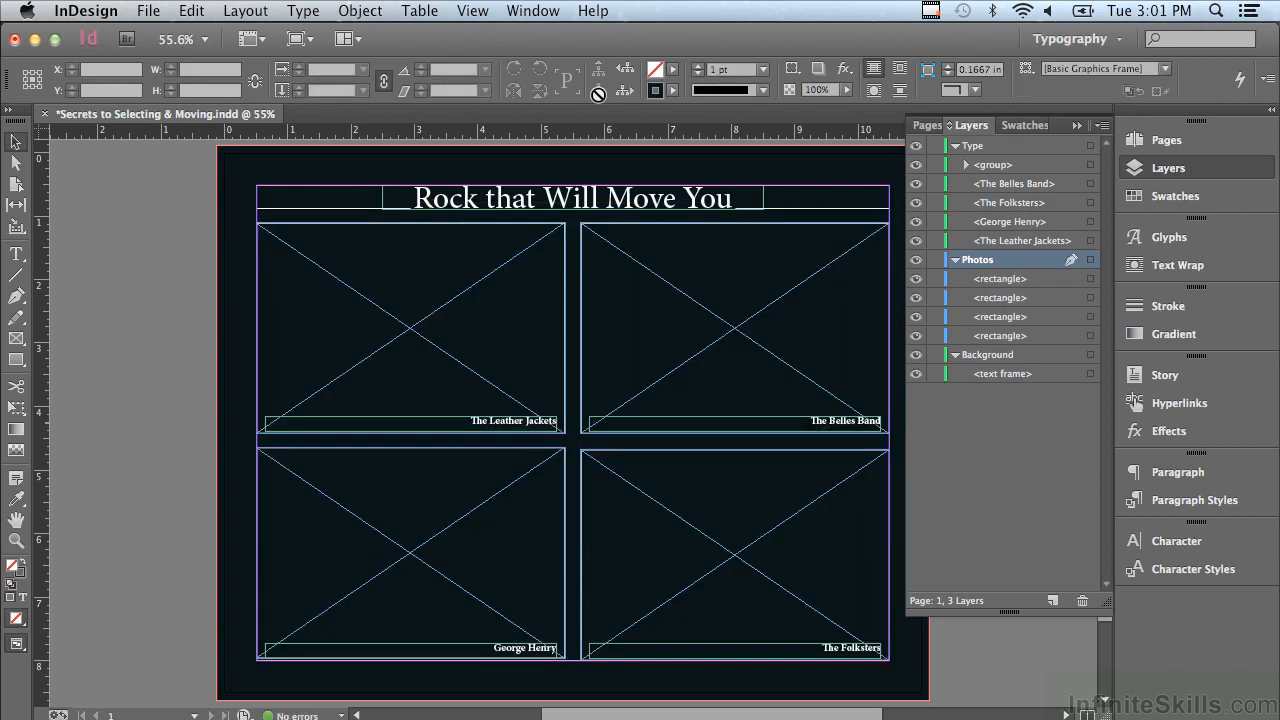
key(super+z)
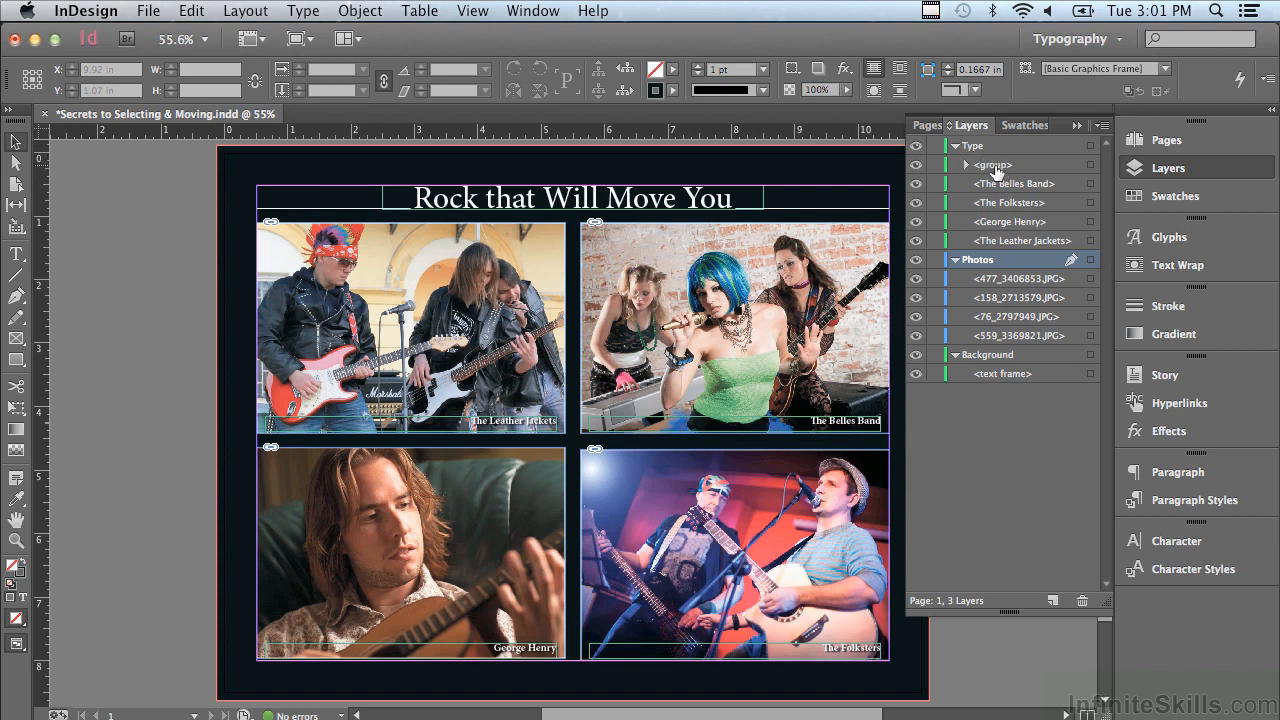
Step: Select the title group through its entry in the Type layer and expand it to list its objects
click(995, 166)
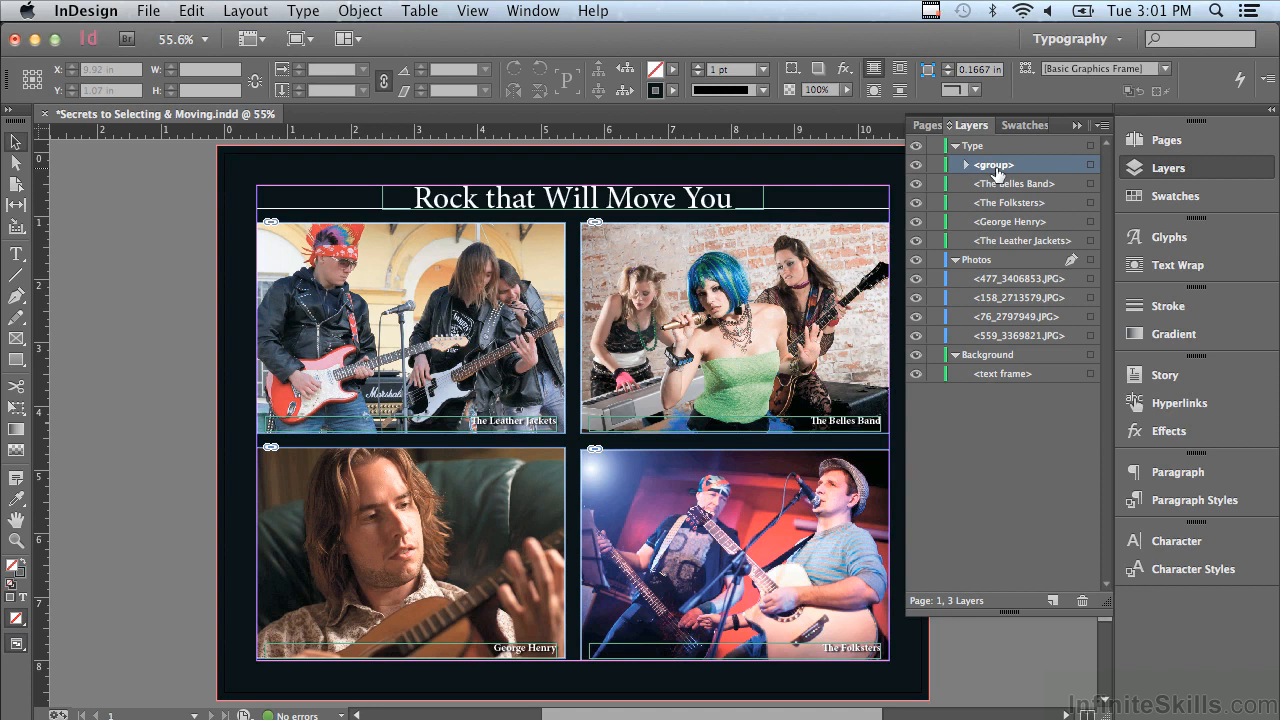
click(1091, 166)
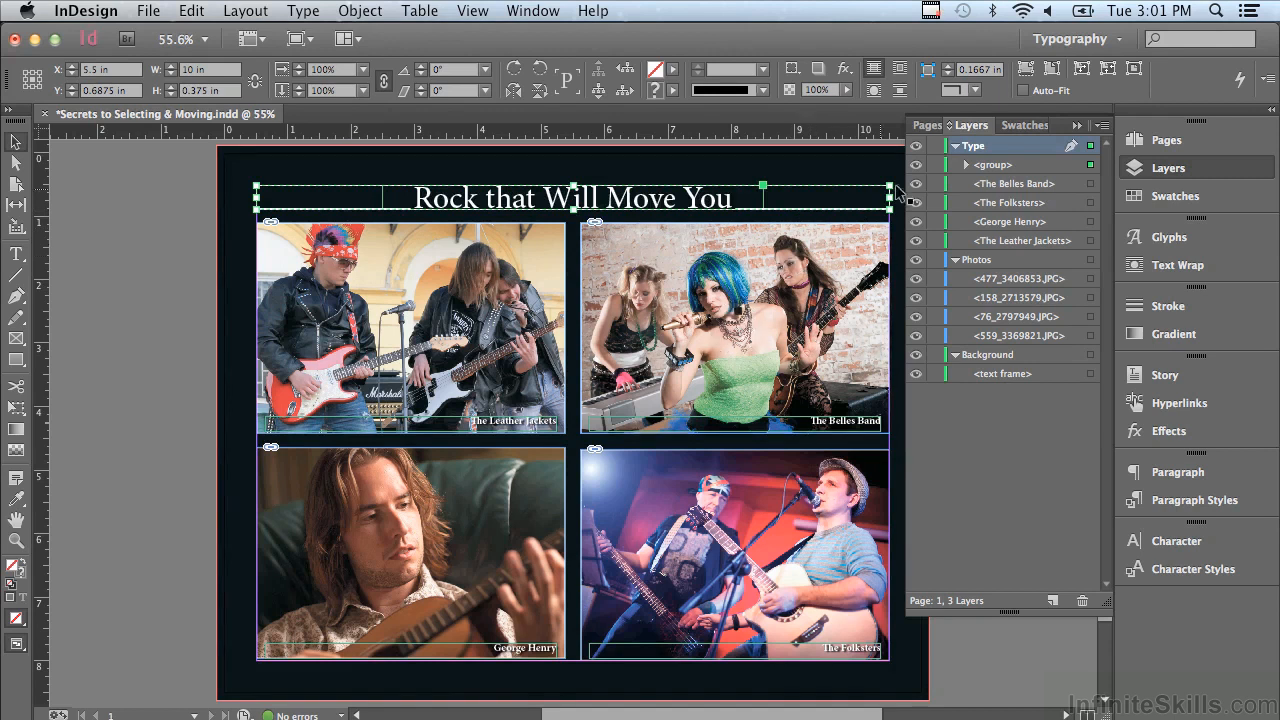
click(966, 165)
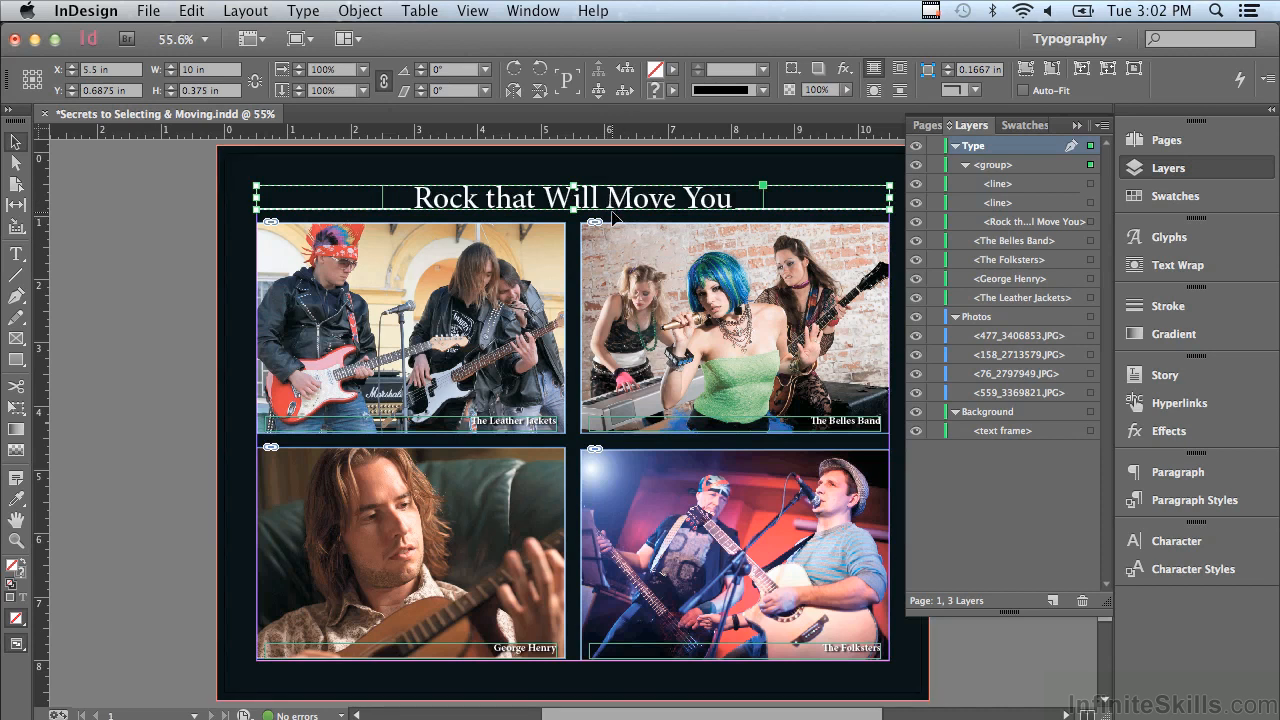
Step: Ungroup the title text and its lines, group them again, and deselect everything
click(360, 10)
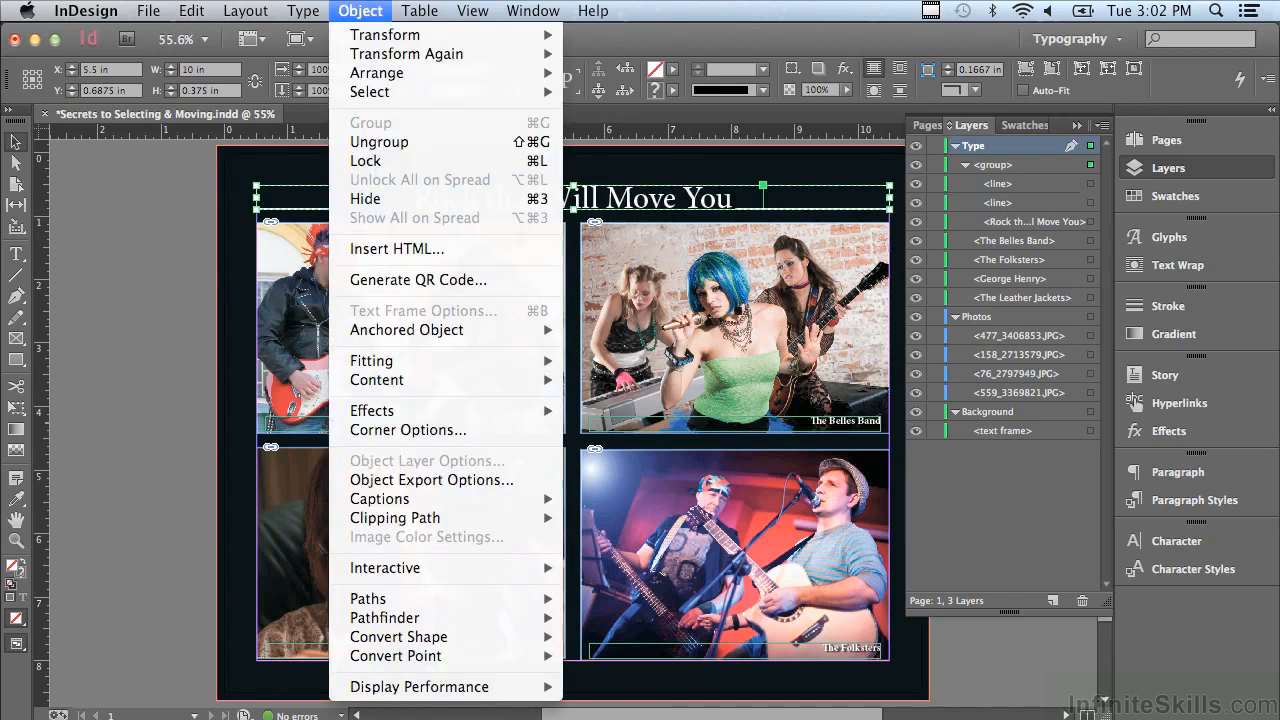
click(404, 146)
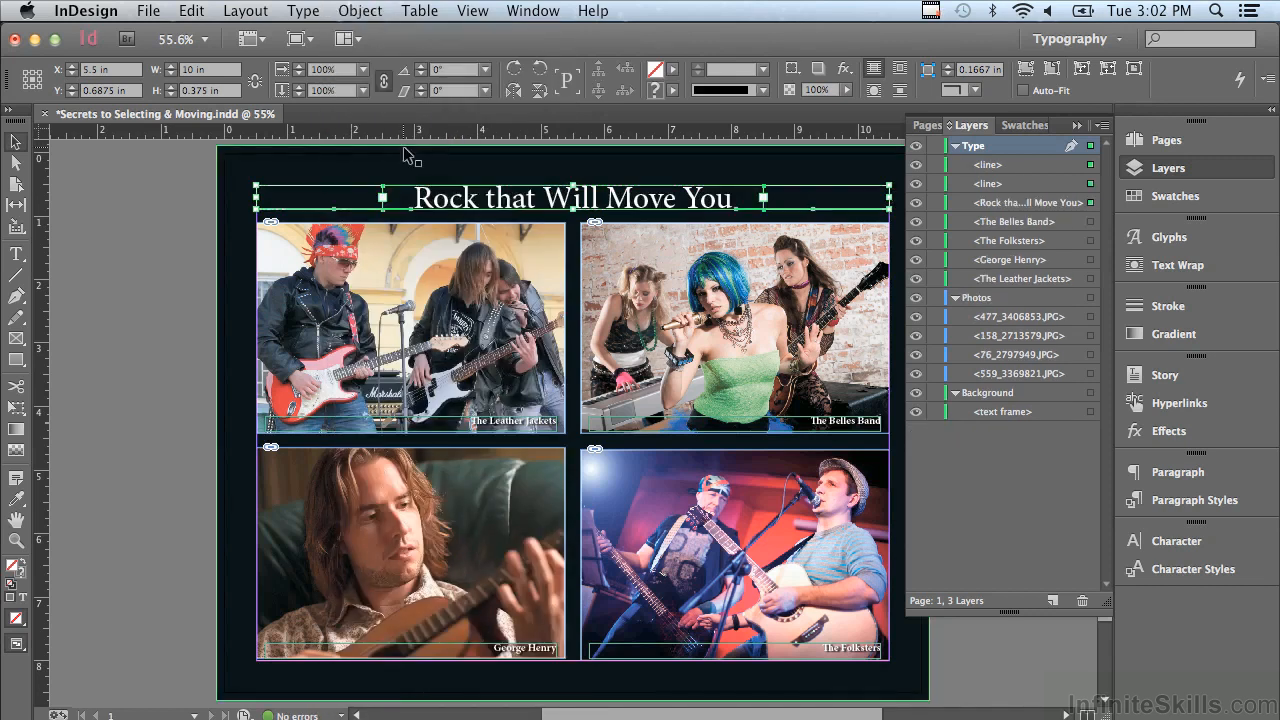
click(362, 11)
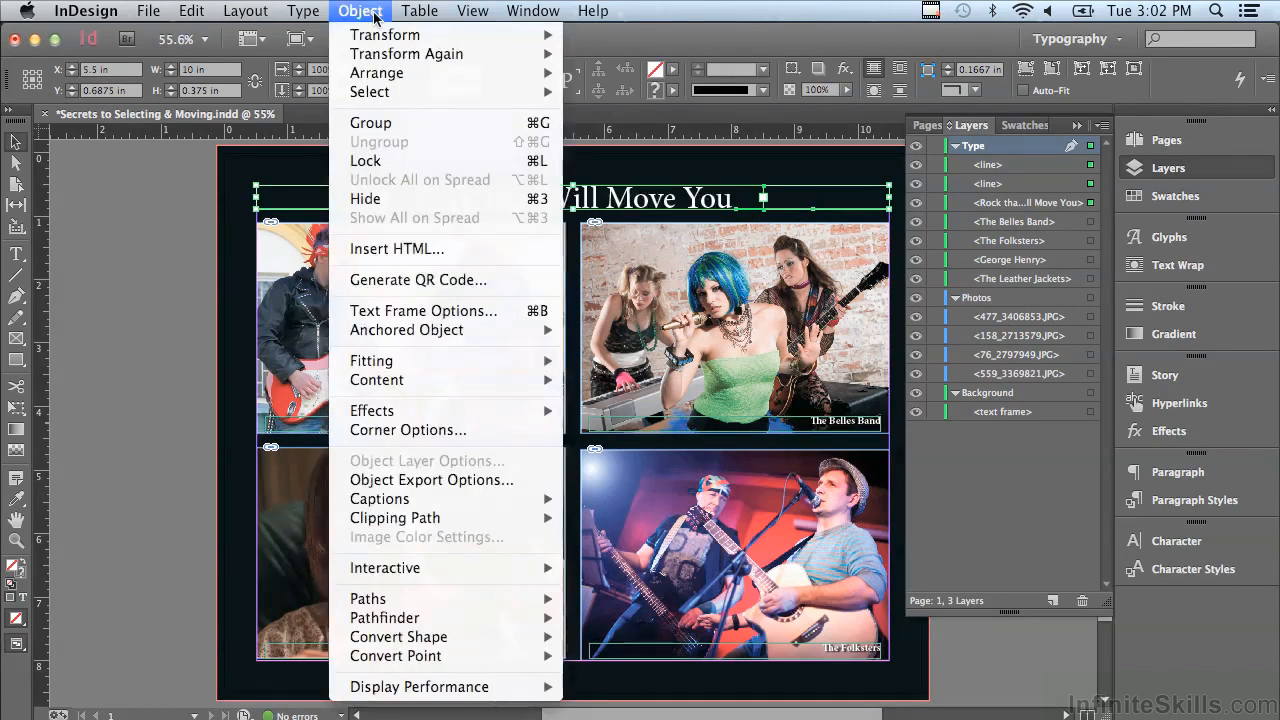
click(370, 123)
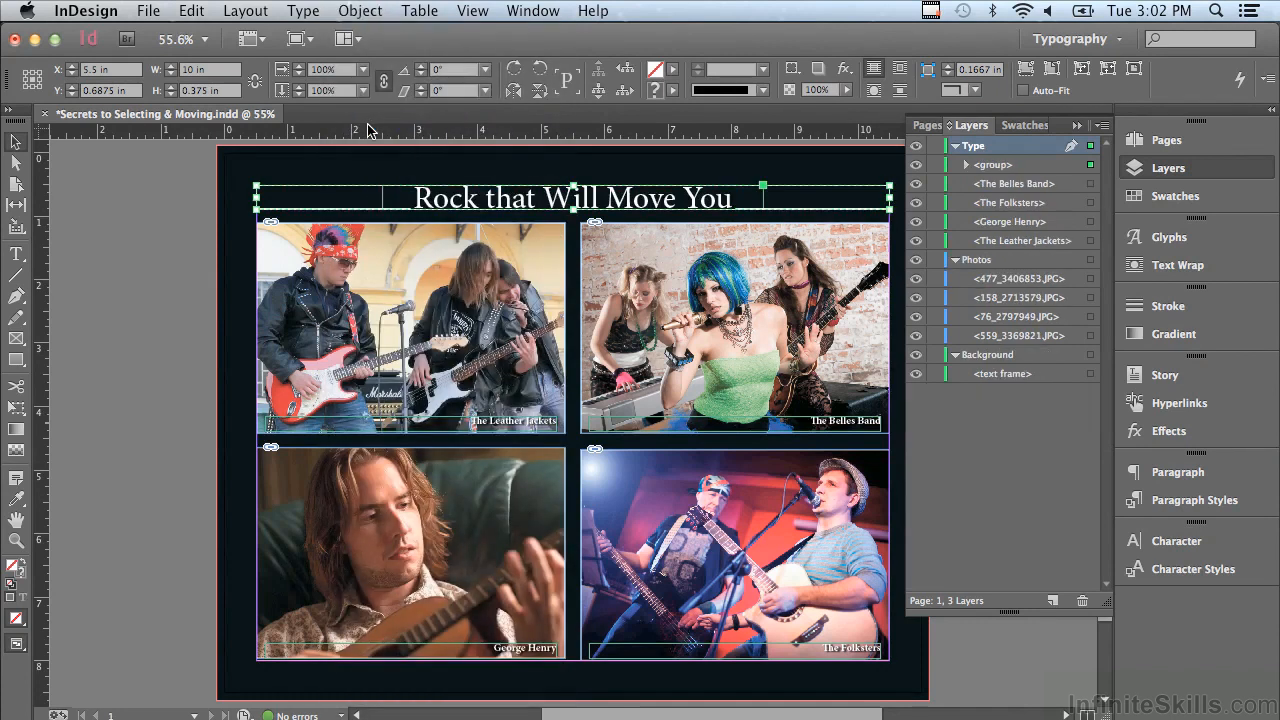
click(117, 202)
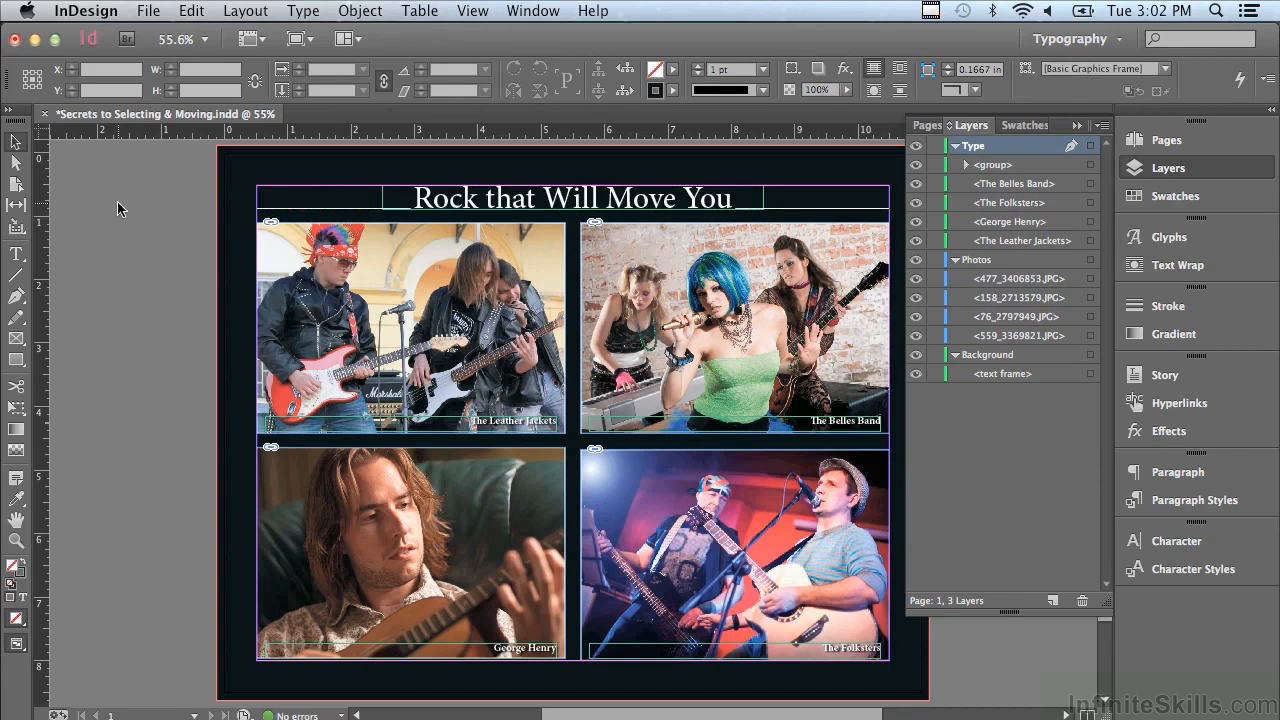
Step: Select the title group on the page, then isolate the "Rock that Will Move You" text frame inside it
click(453, 198)
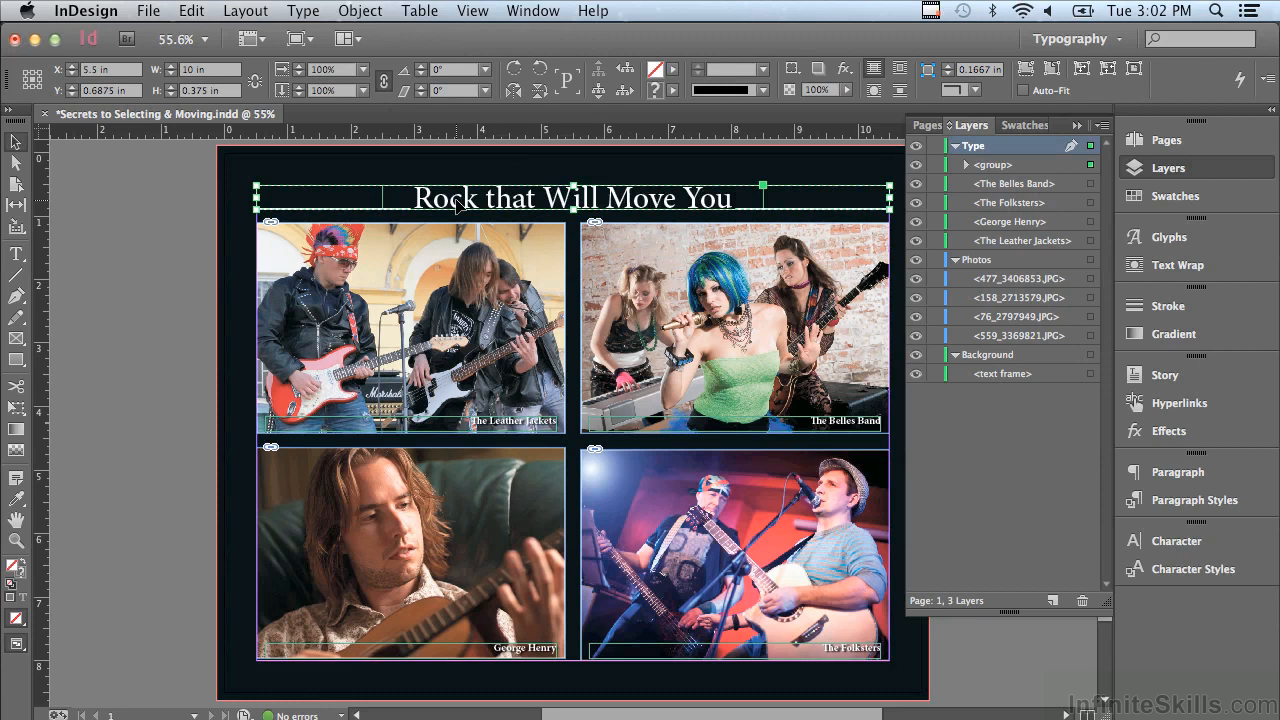
double_click(456, 203)
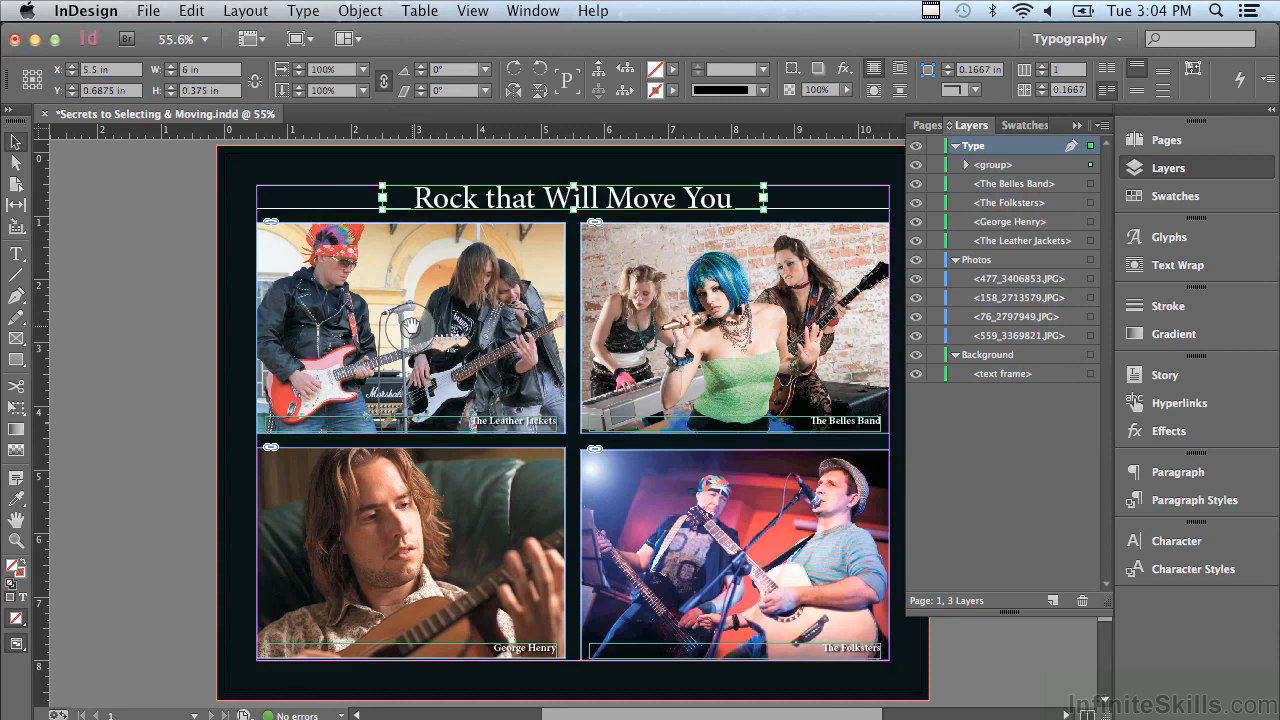
Step: Reposition the Leather Jackets image inside its frame to about X 2.44 in, Y 1.76 in, and select the image content
drag(410, 326, 435, 341)
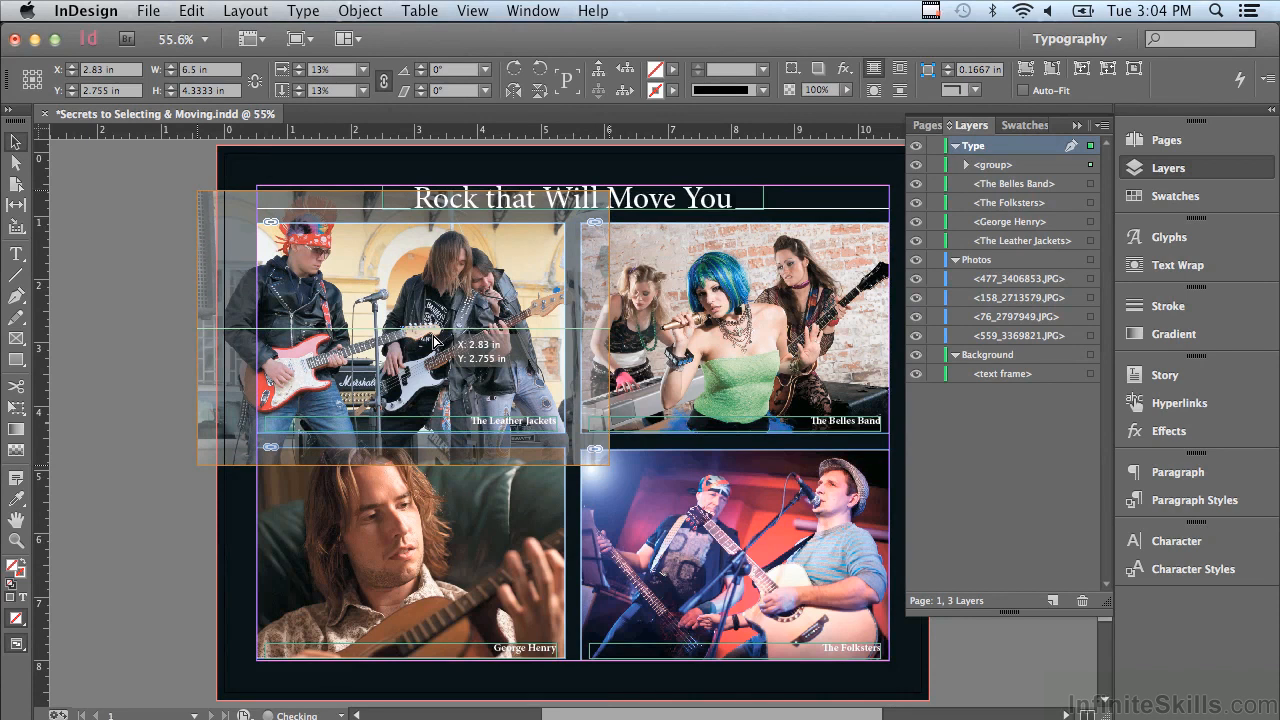
drag(434, 341, 430, 338)
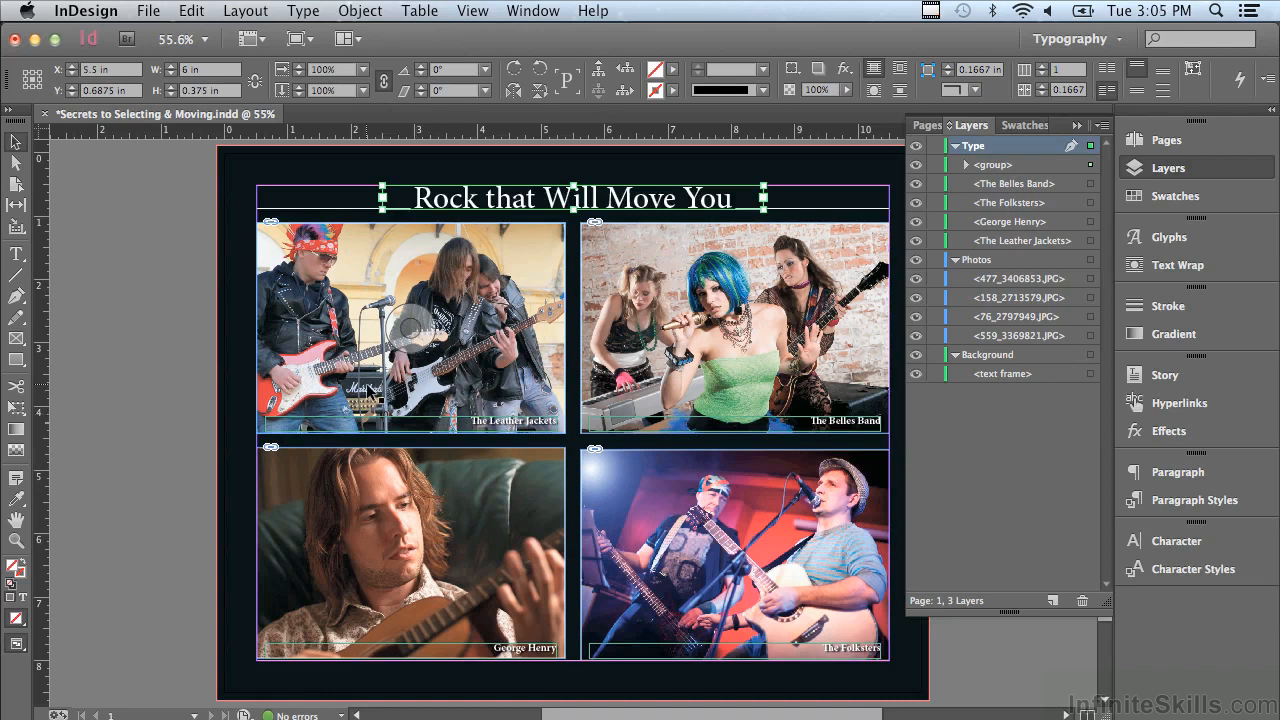
click(414, 325)
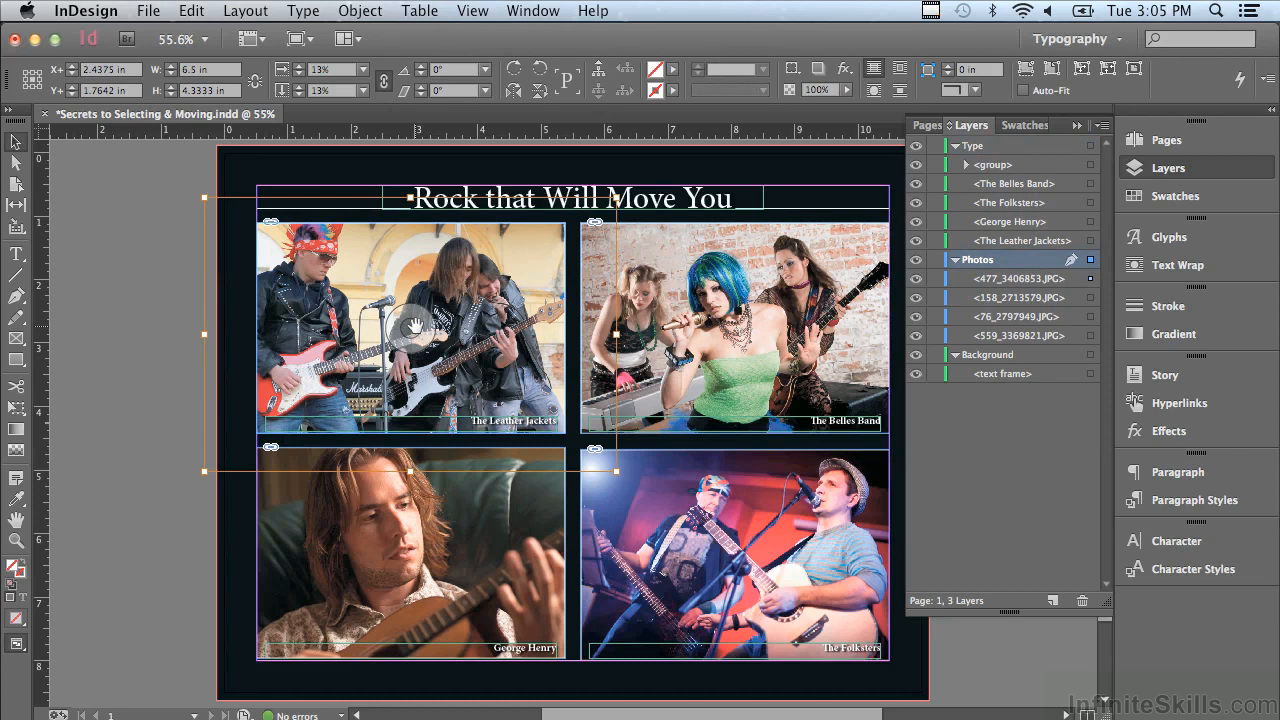
Step: Add the Leather Jackets caption to the selection, move it with the image content up to about Y 2.58 in, undo the move, and deselect everything
click(508, 424)
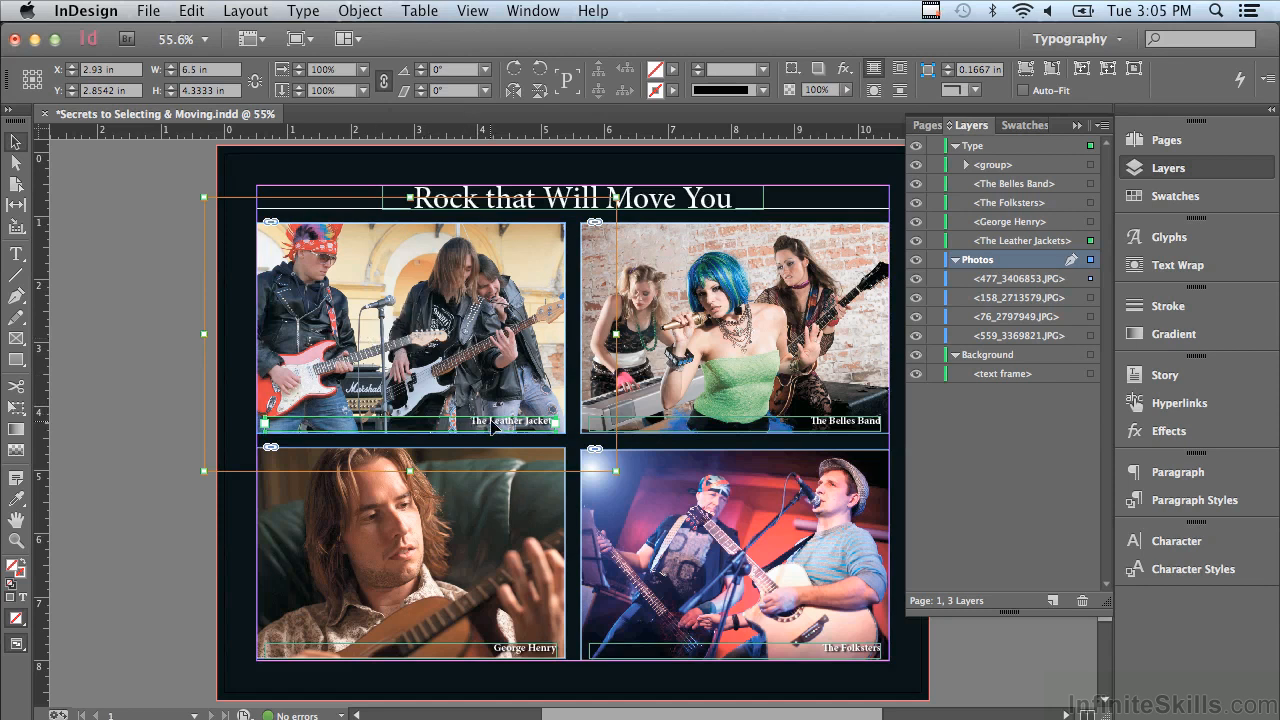
drag(490, 426, 489, 411)
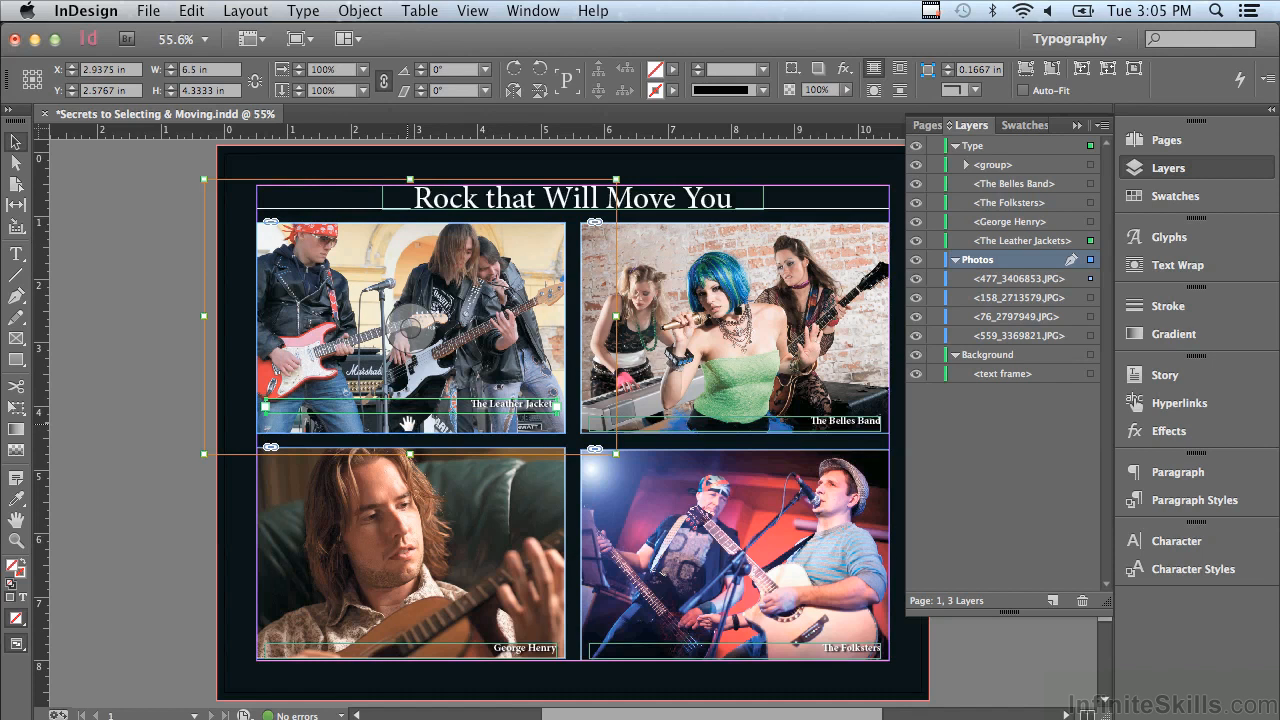
key(super+z)
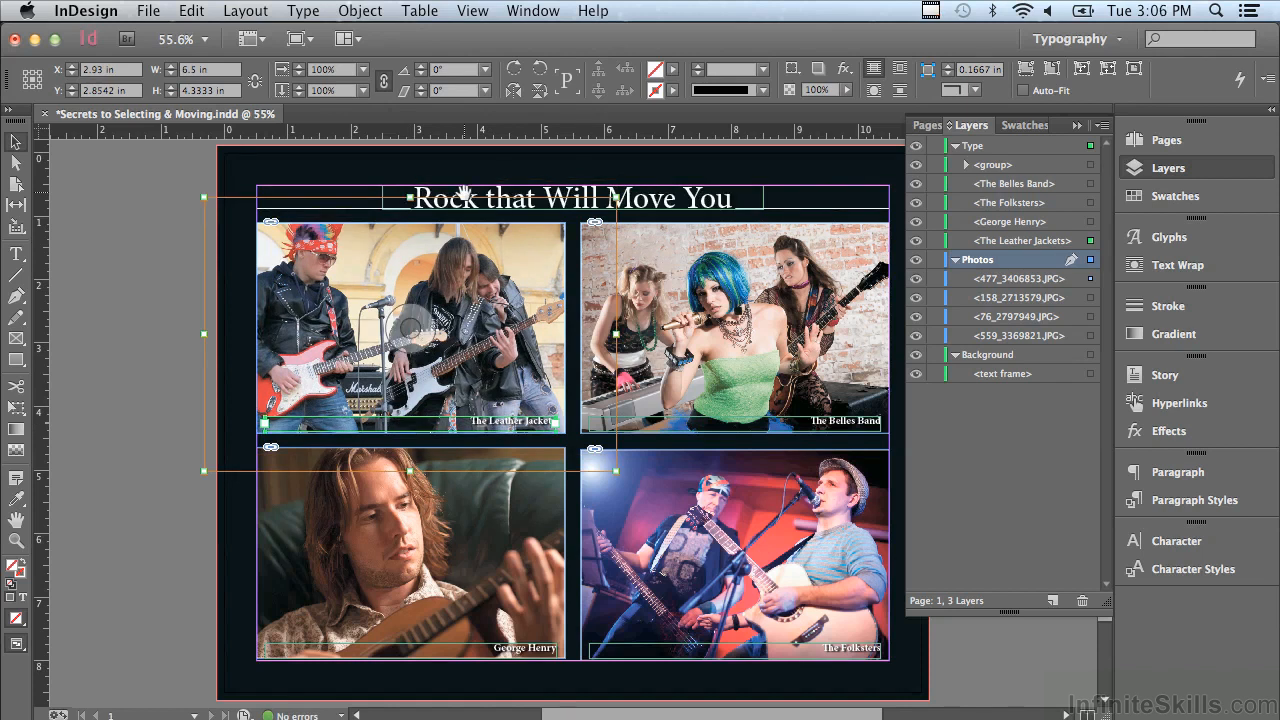
click(150, 197)
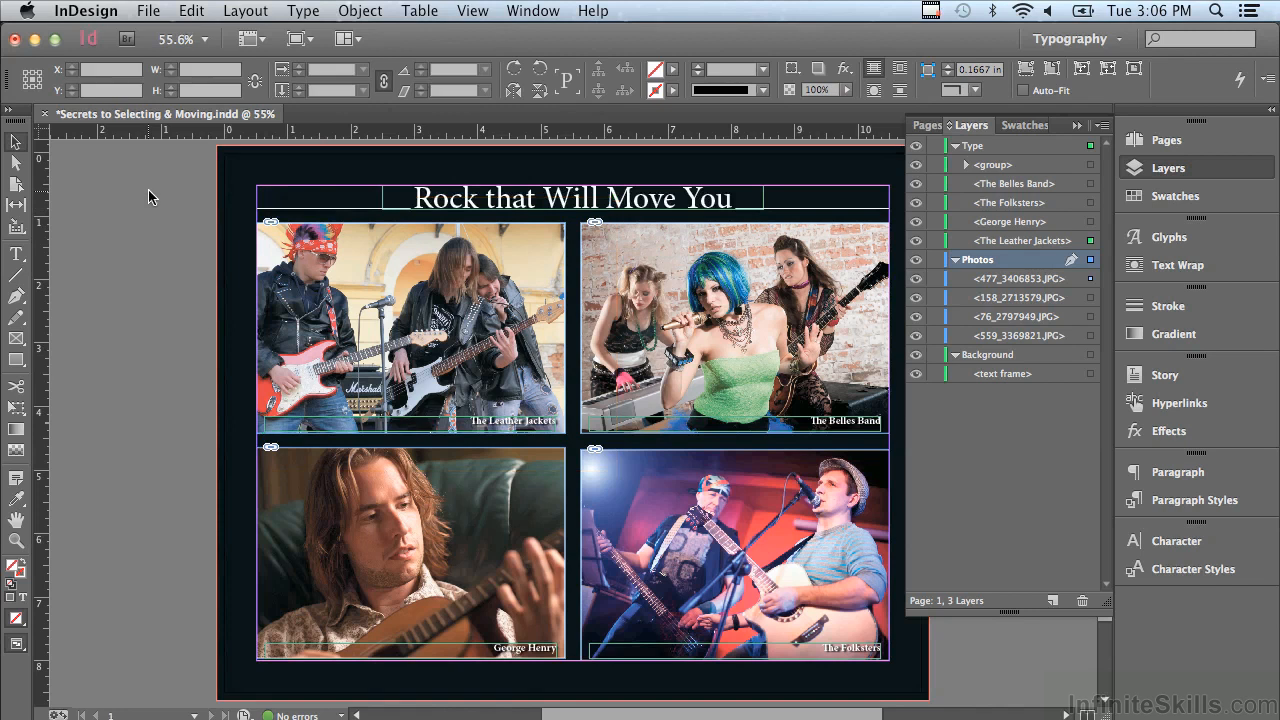
Step: Select the title group, isolate its text frame, and place the text cursor inside the word "Rock"
click(447, 201)
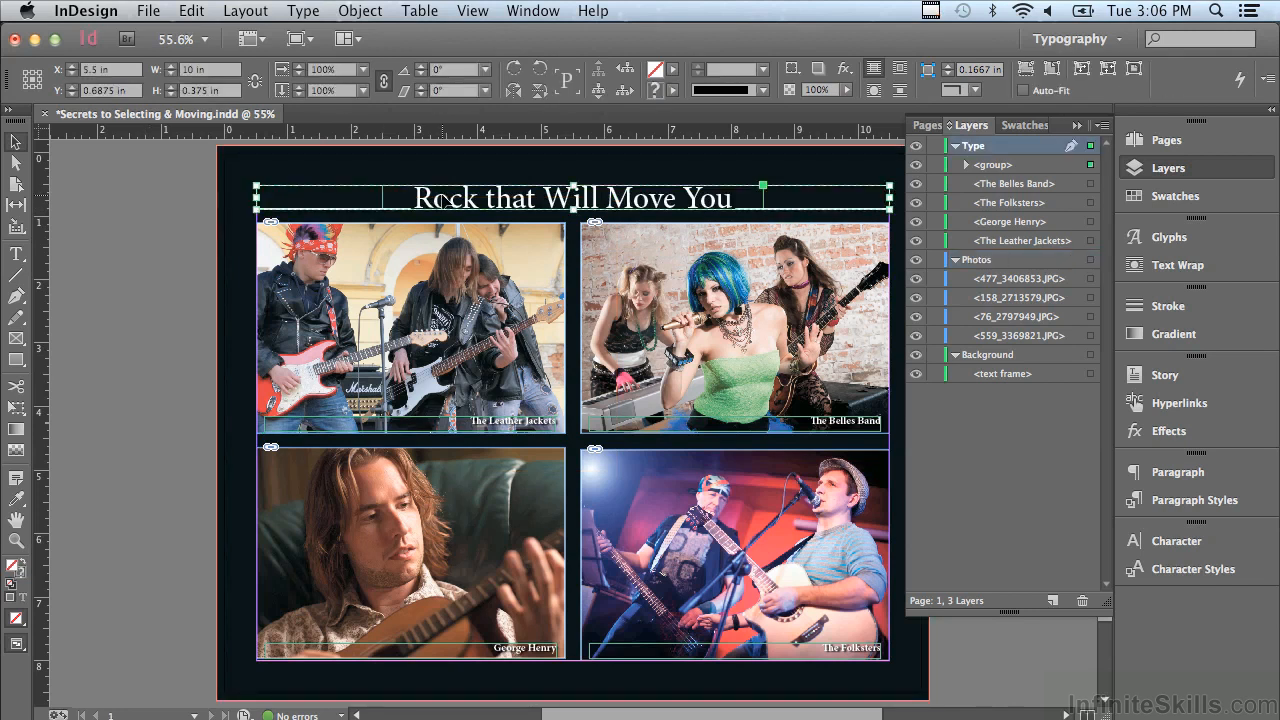
double_click(447, 201)
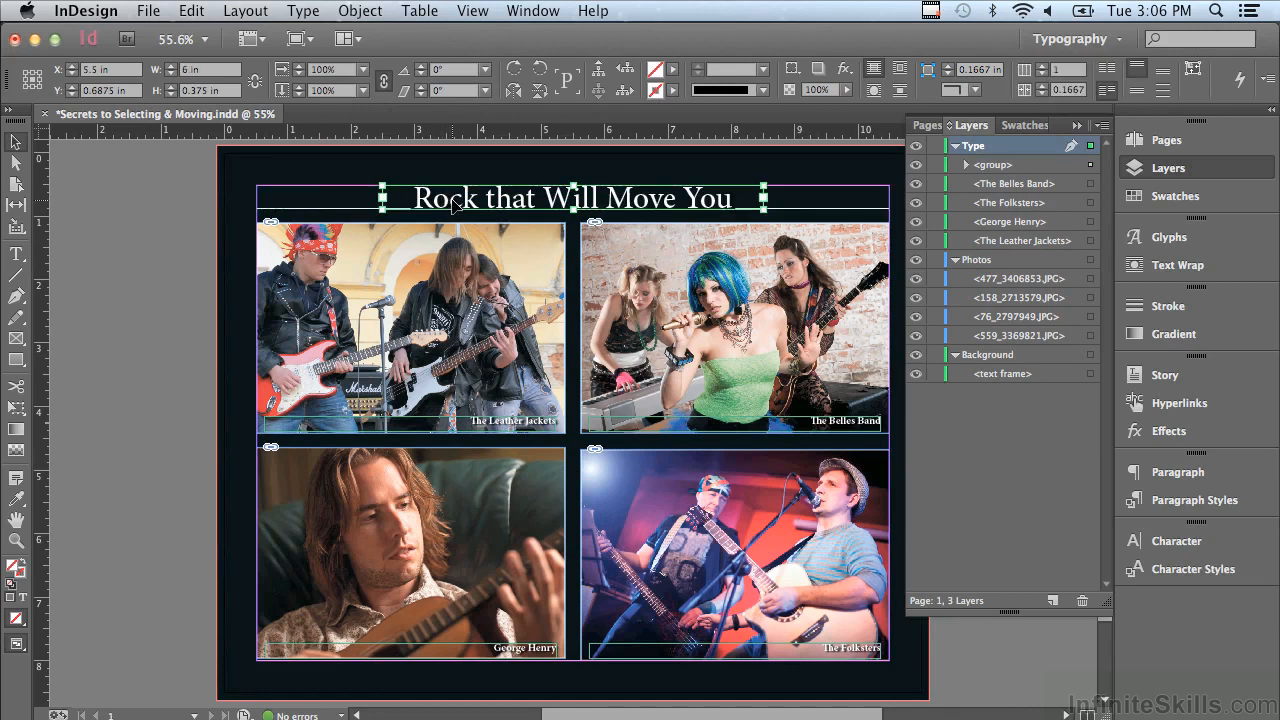
double_click(452, 203)
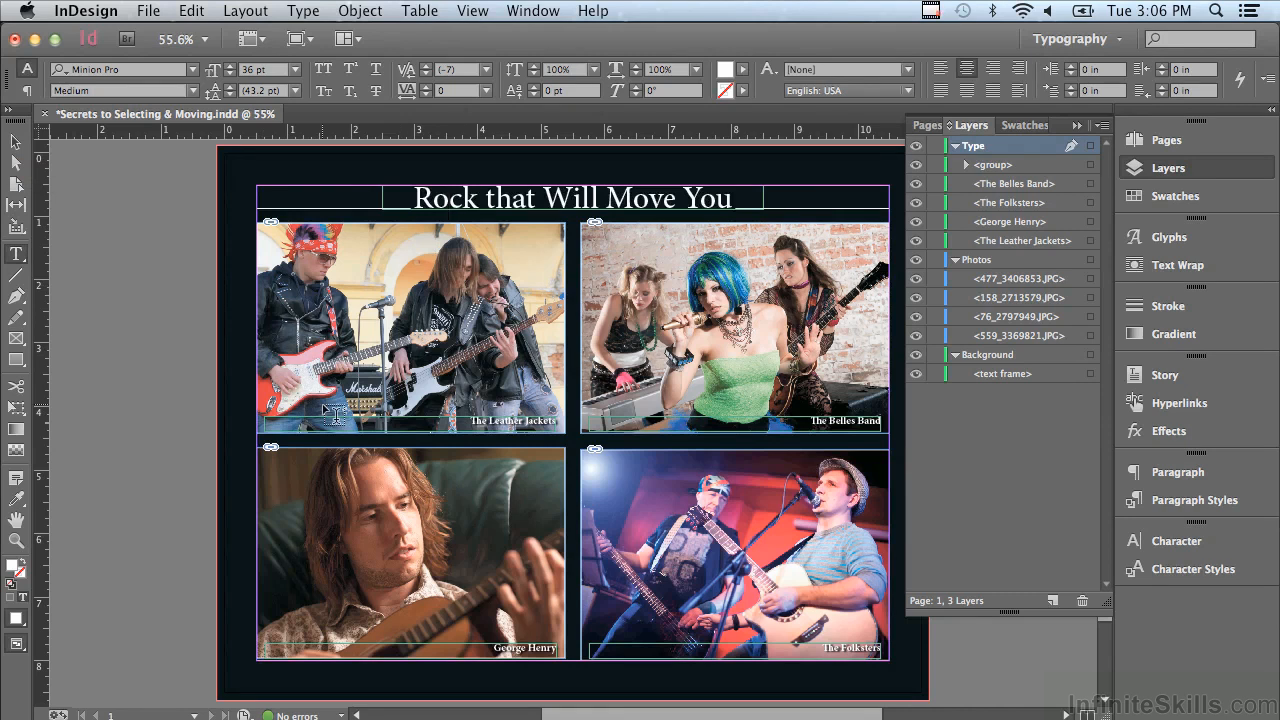
Step: Insert a "v" into the word "Rock", delete it, and leave text editing with the title frame selected
text(v)
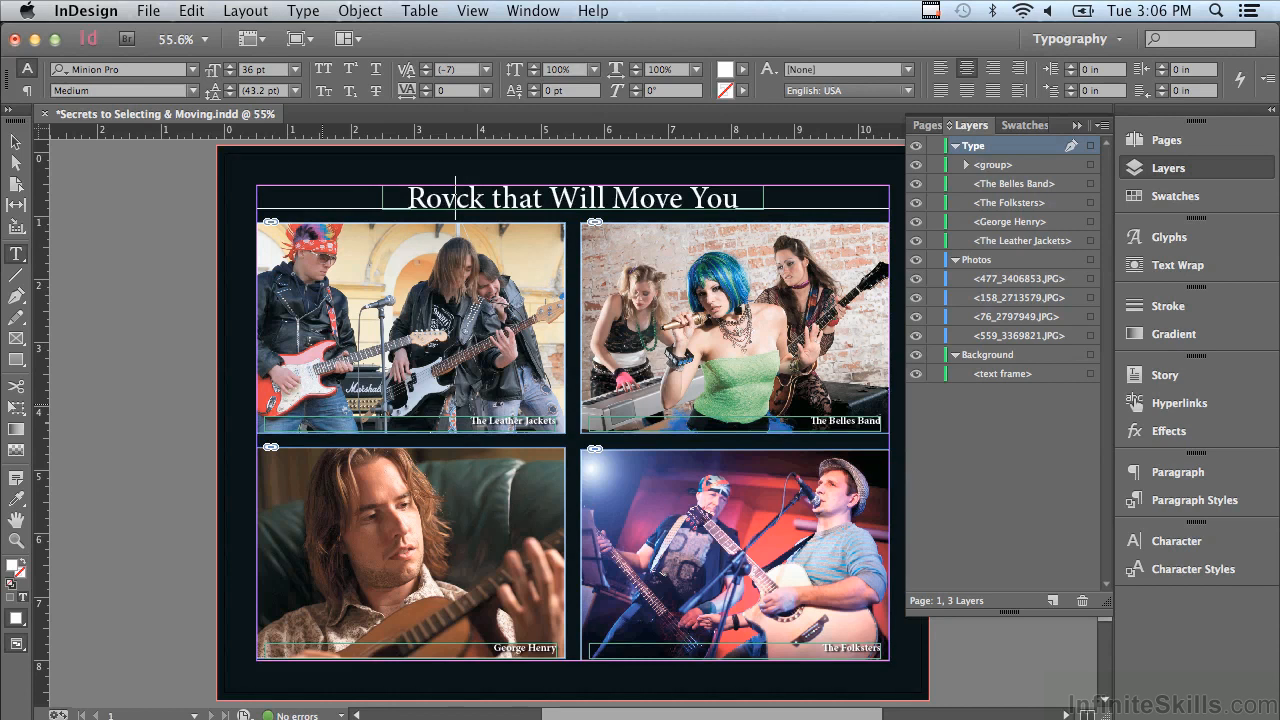
key(BackSpace)
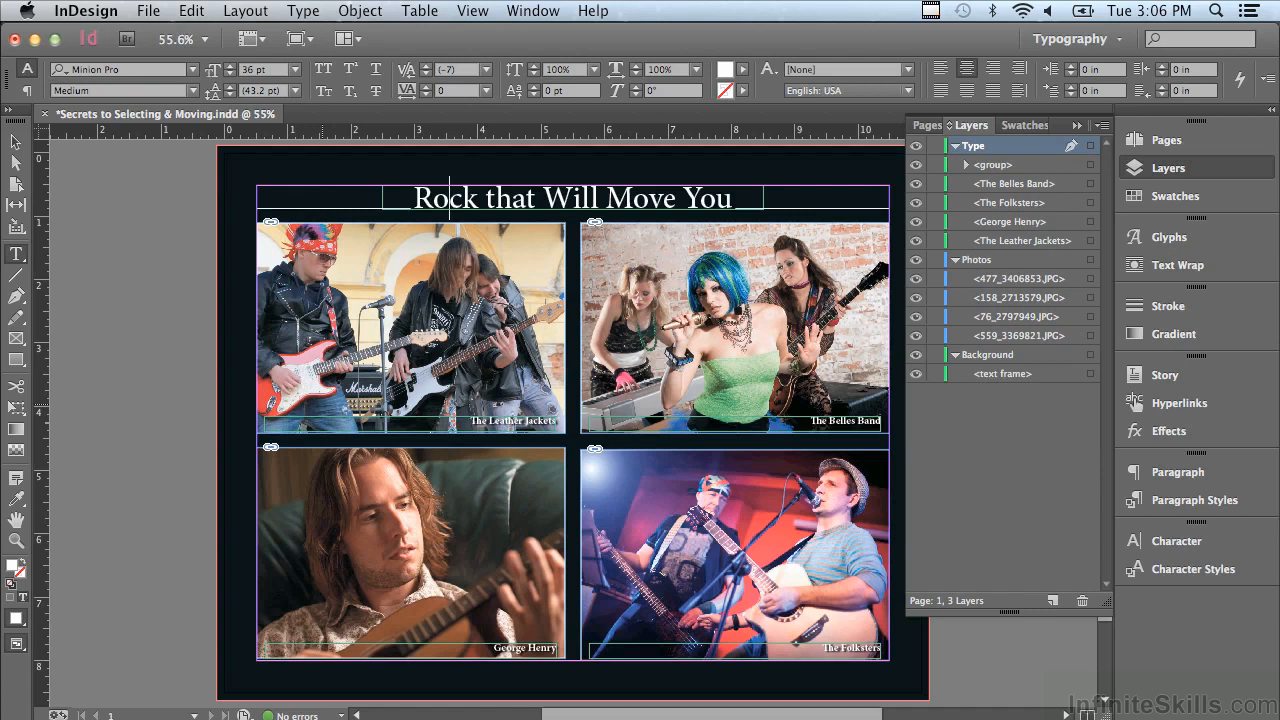
key(Escape)
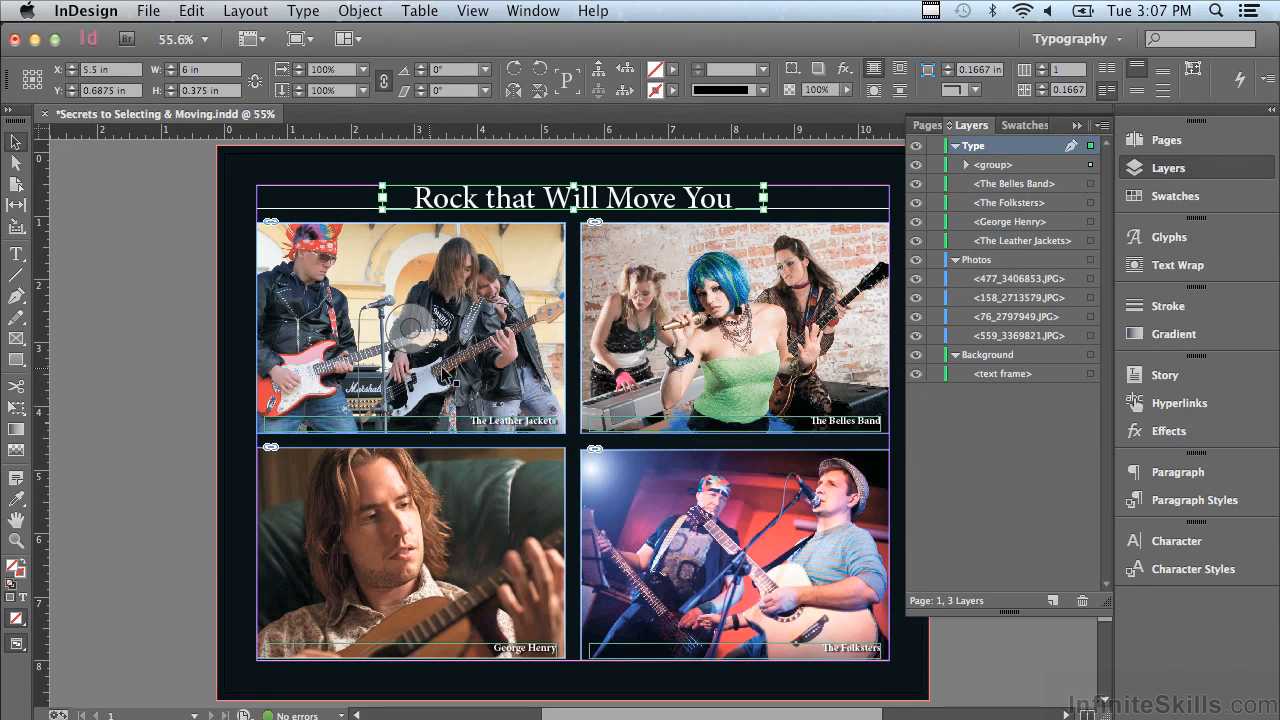
Step: Highlight the whole "Rock that Will Move You" title text, and return to the Selection tool with its frame selected
double_click(498, 203)
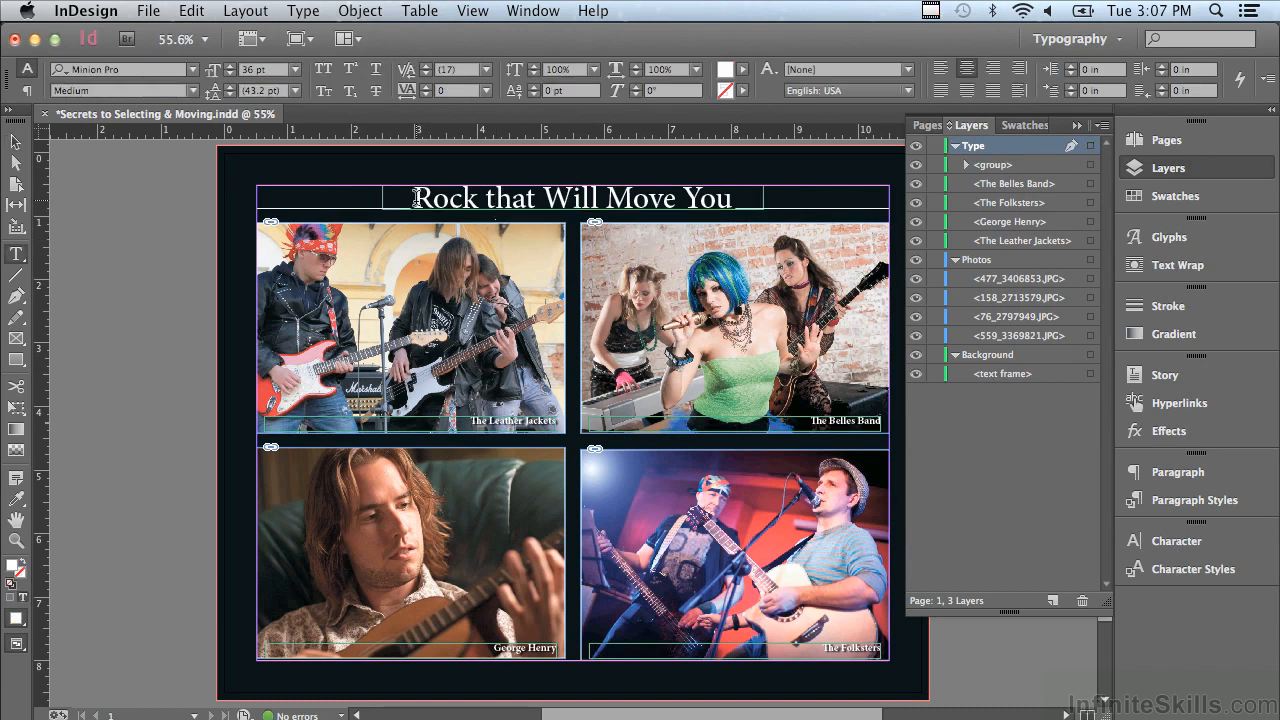
drag(415, 198, 750, 210)
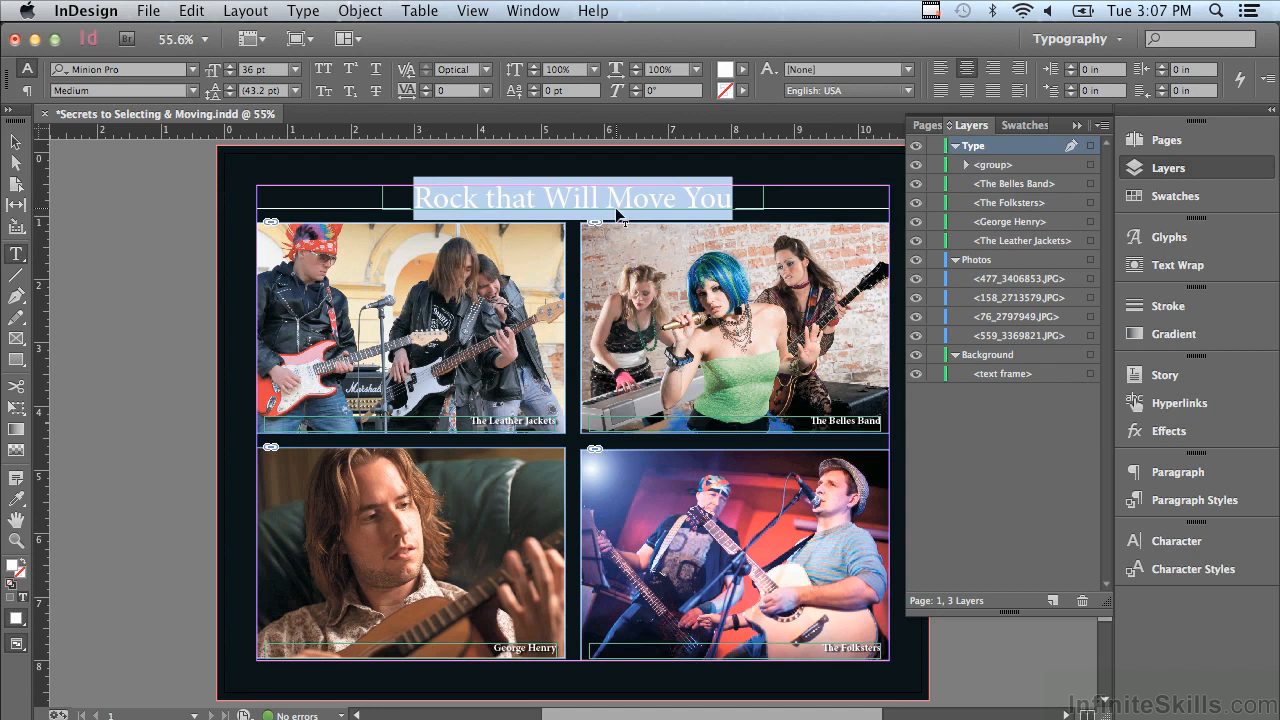
key(super)
click(13, 146)
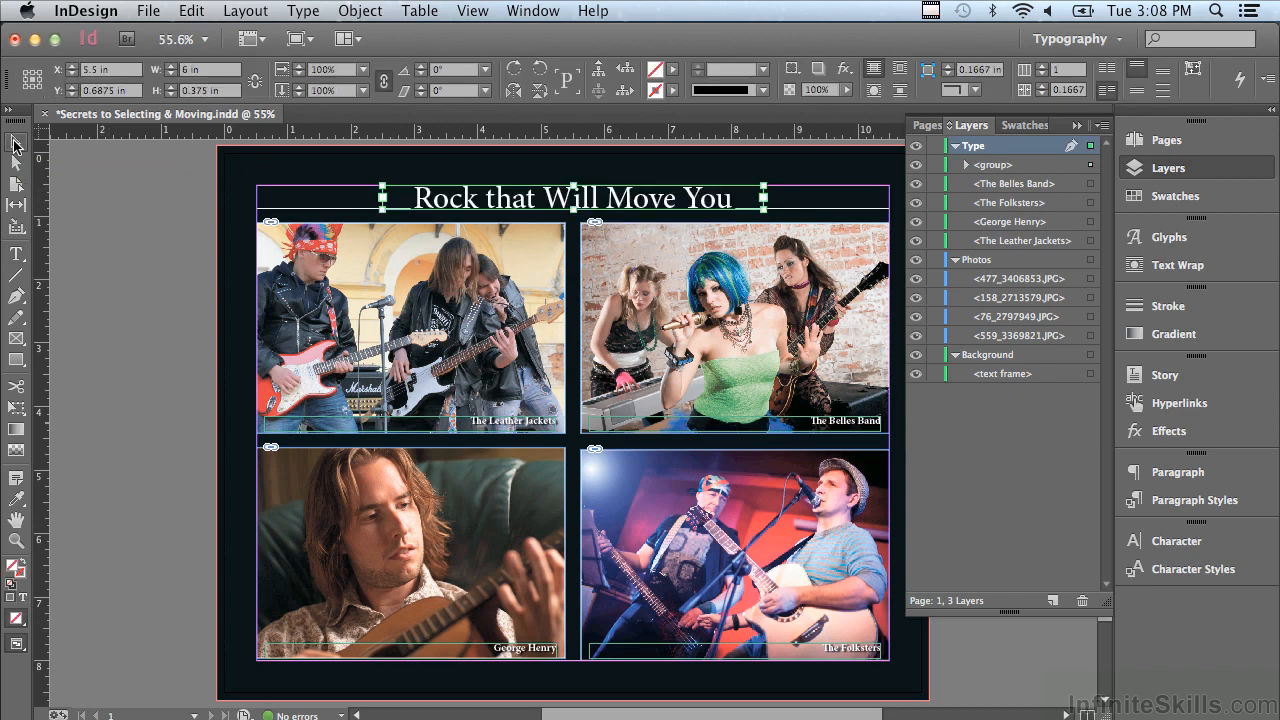
Step: Select the Leather Jackets image frame, move it toward the left edge of the page, and undo the move
click(284, 258)
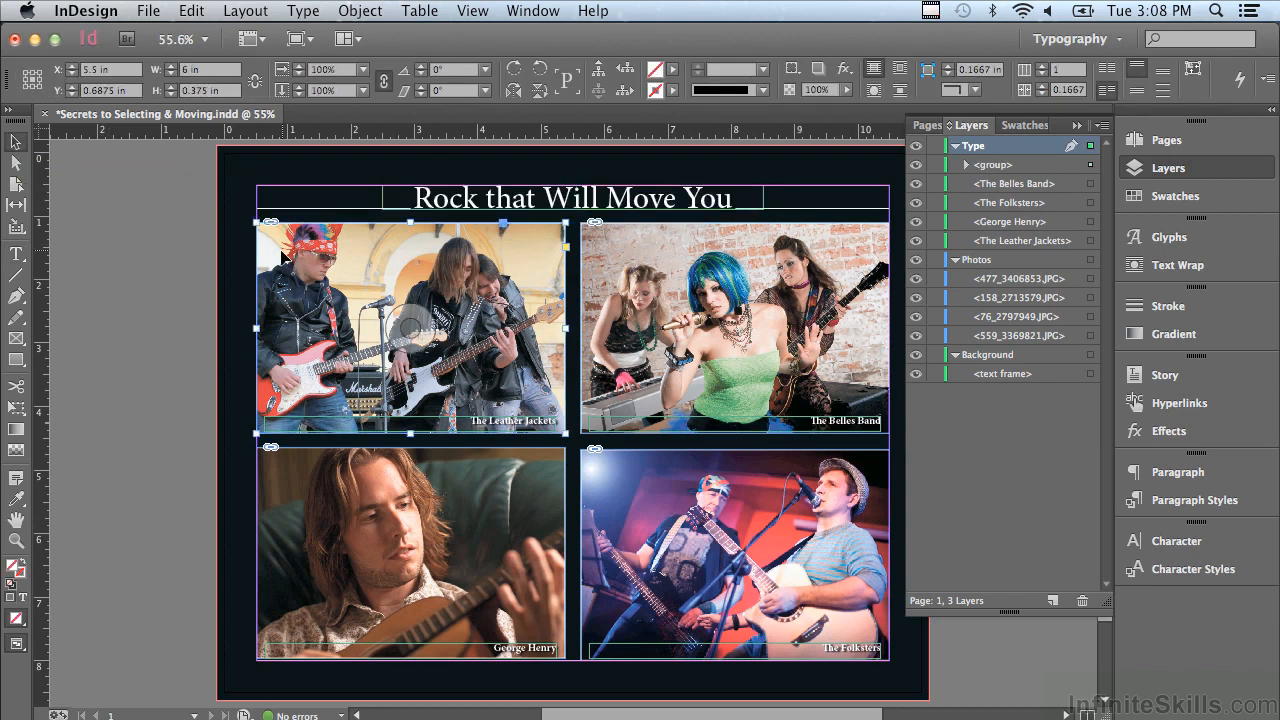
drag(282, 253, 197, 248)
key(super+z)
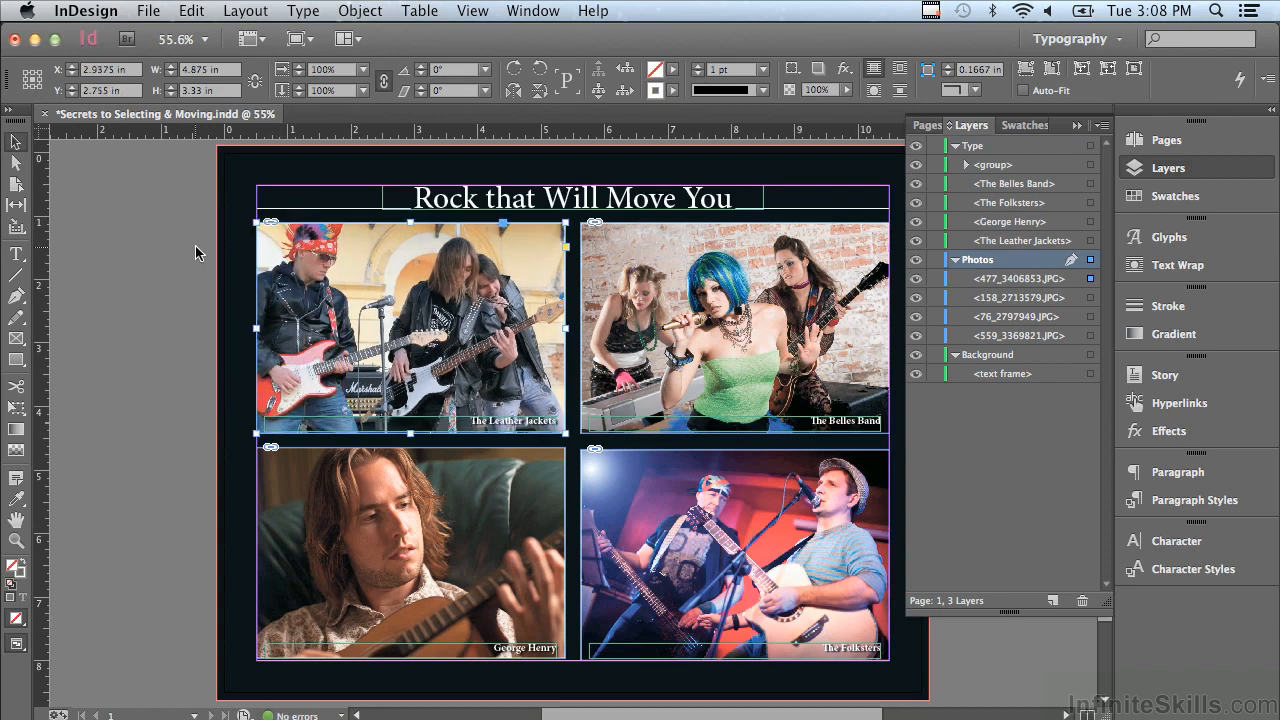
Step: Examine the Move settings for the selected Leather Jackets frame through both the Transform command and the Selection tool, cancelling each time
click(362, 12)
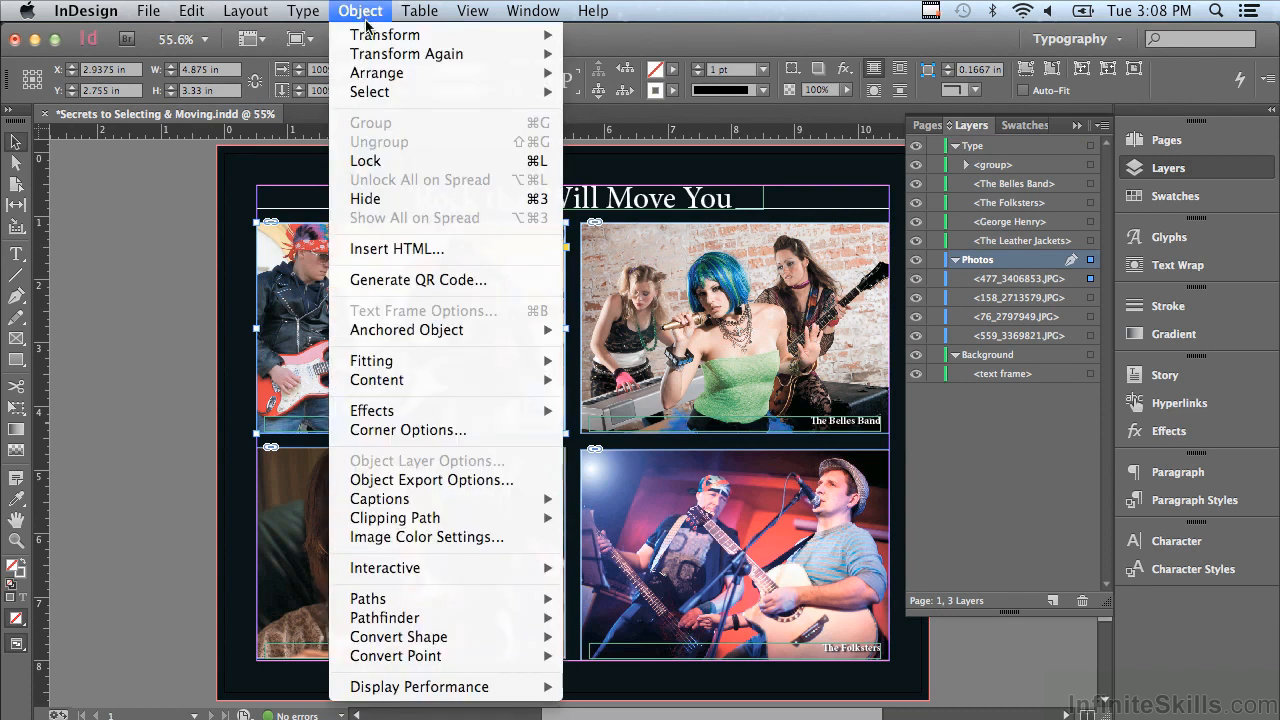
mouse_move(370, 40)
click(610, 41)
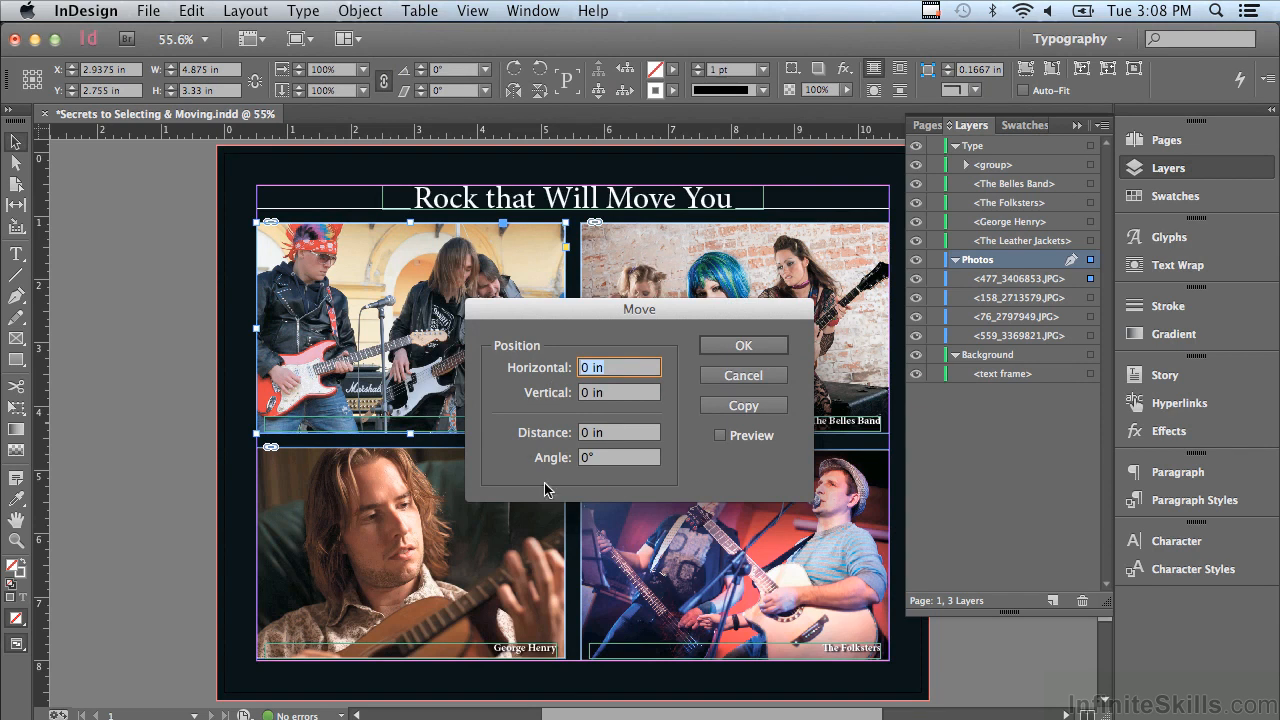
click(743, 375)
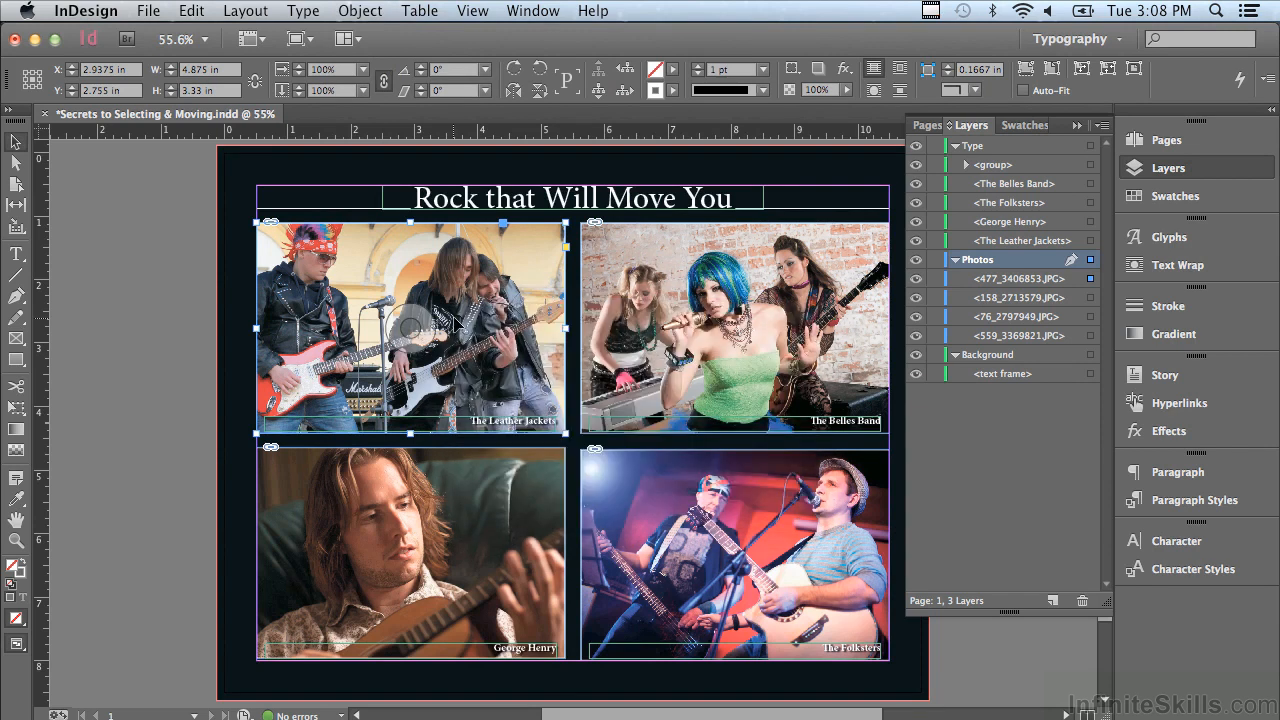
double_click(18, 147)
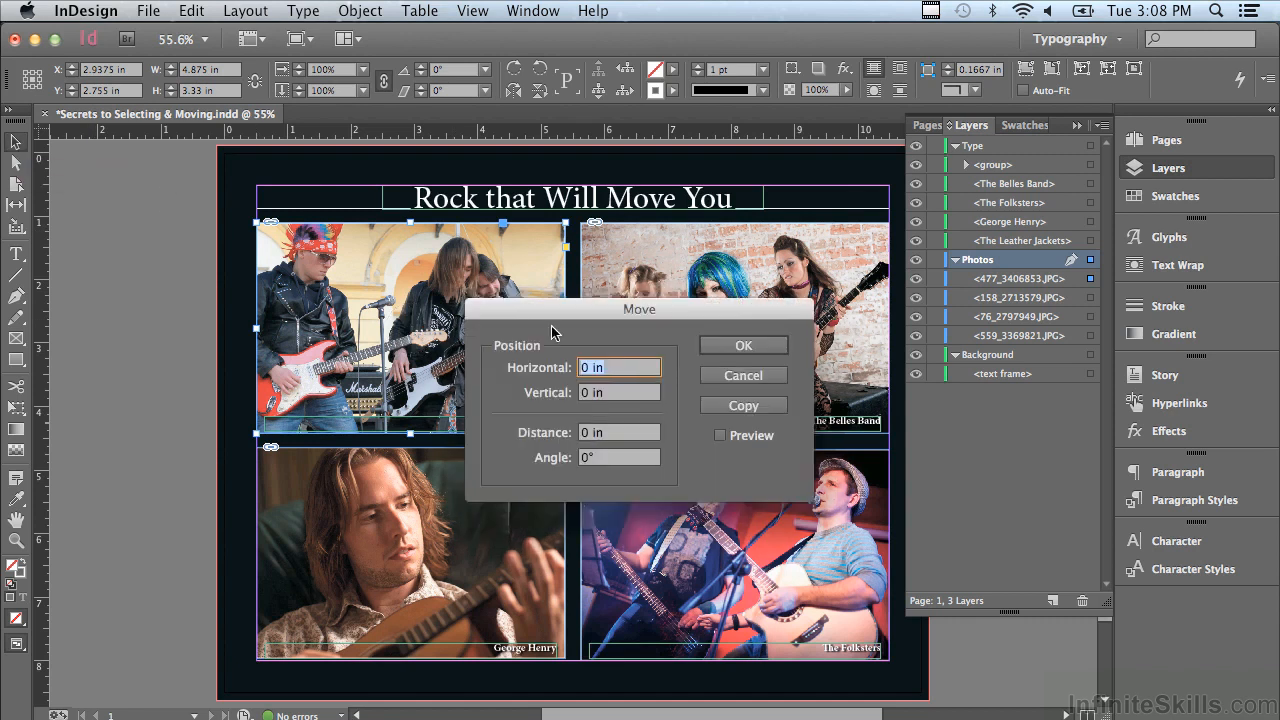
click(742, 380)
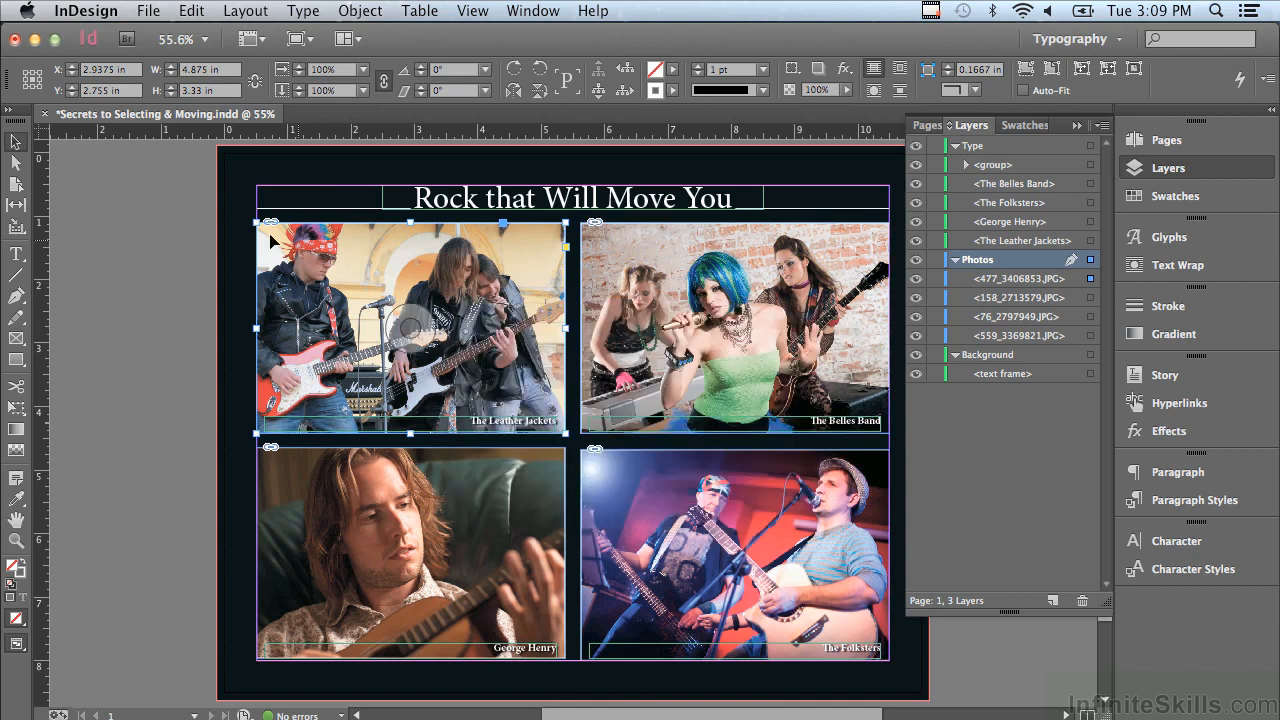